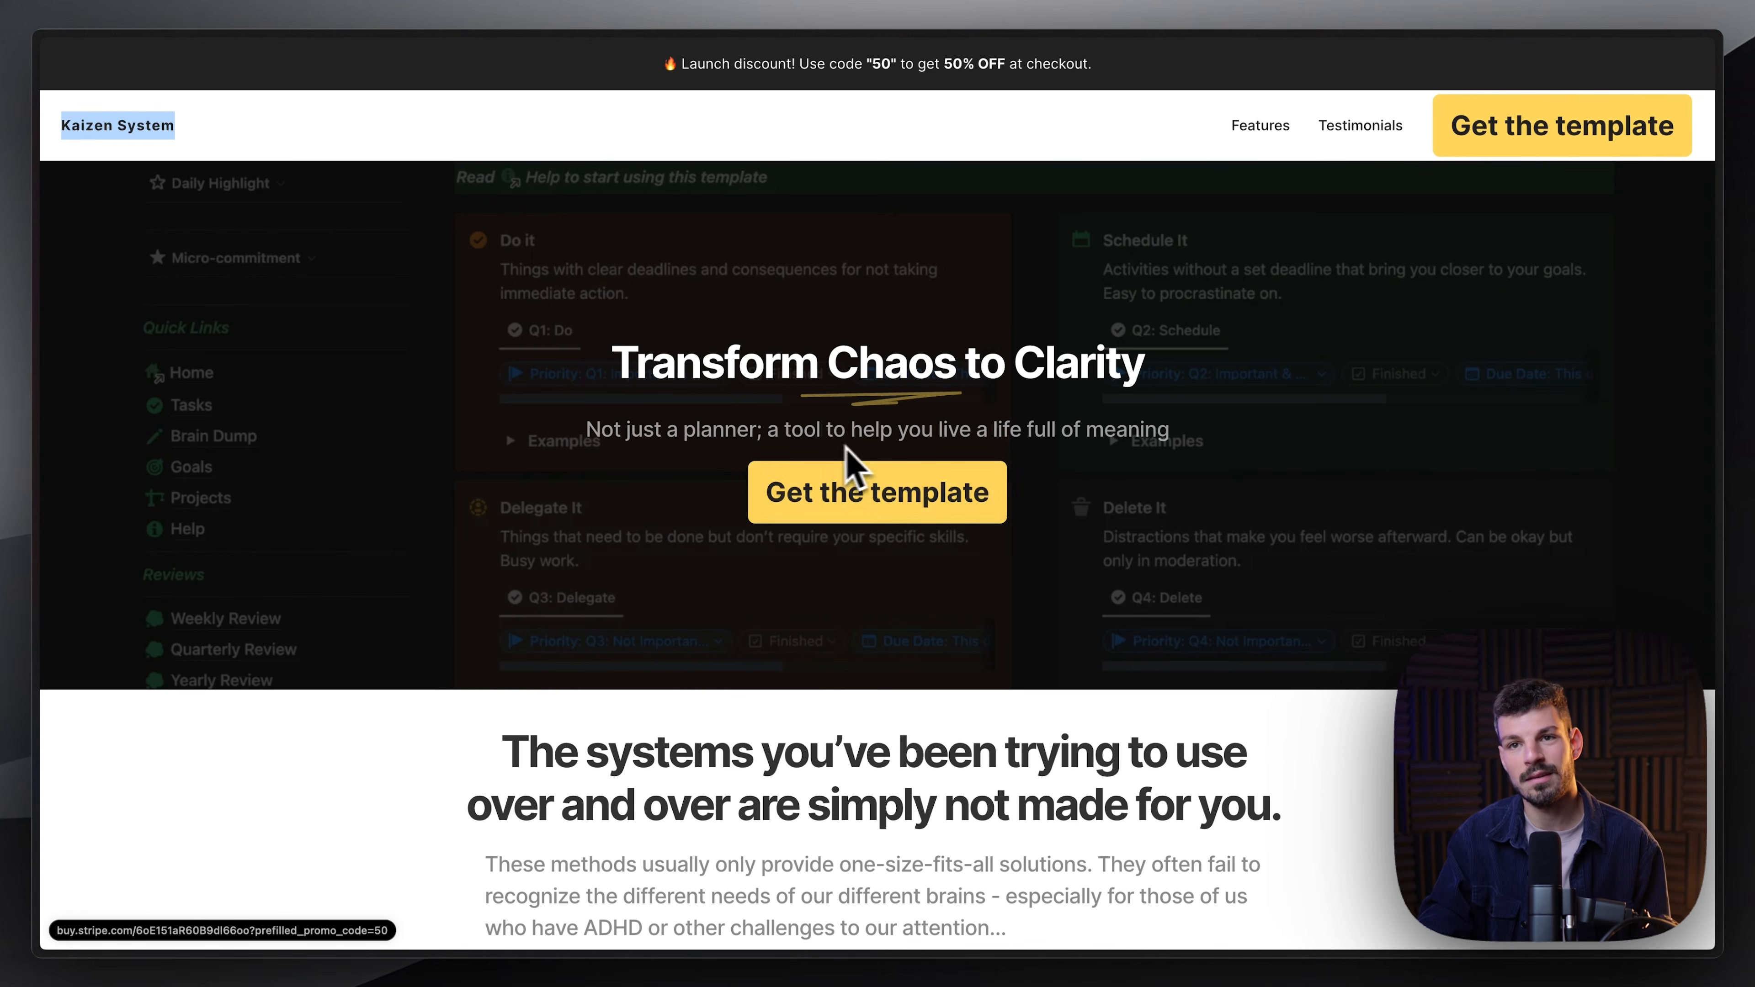
Step: Examine the Kaizen System landing page's hero section, its problem statement about existing systems and the creator's introduction
left_click(273, 119)
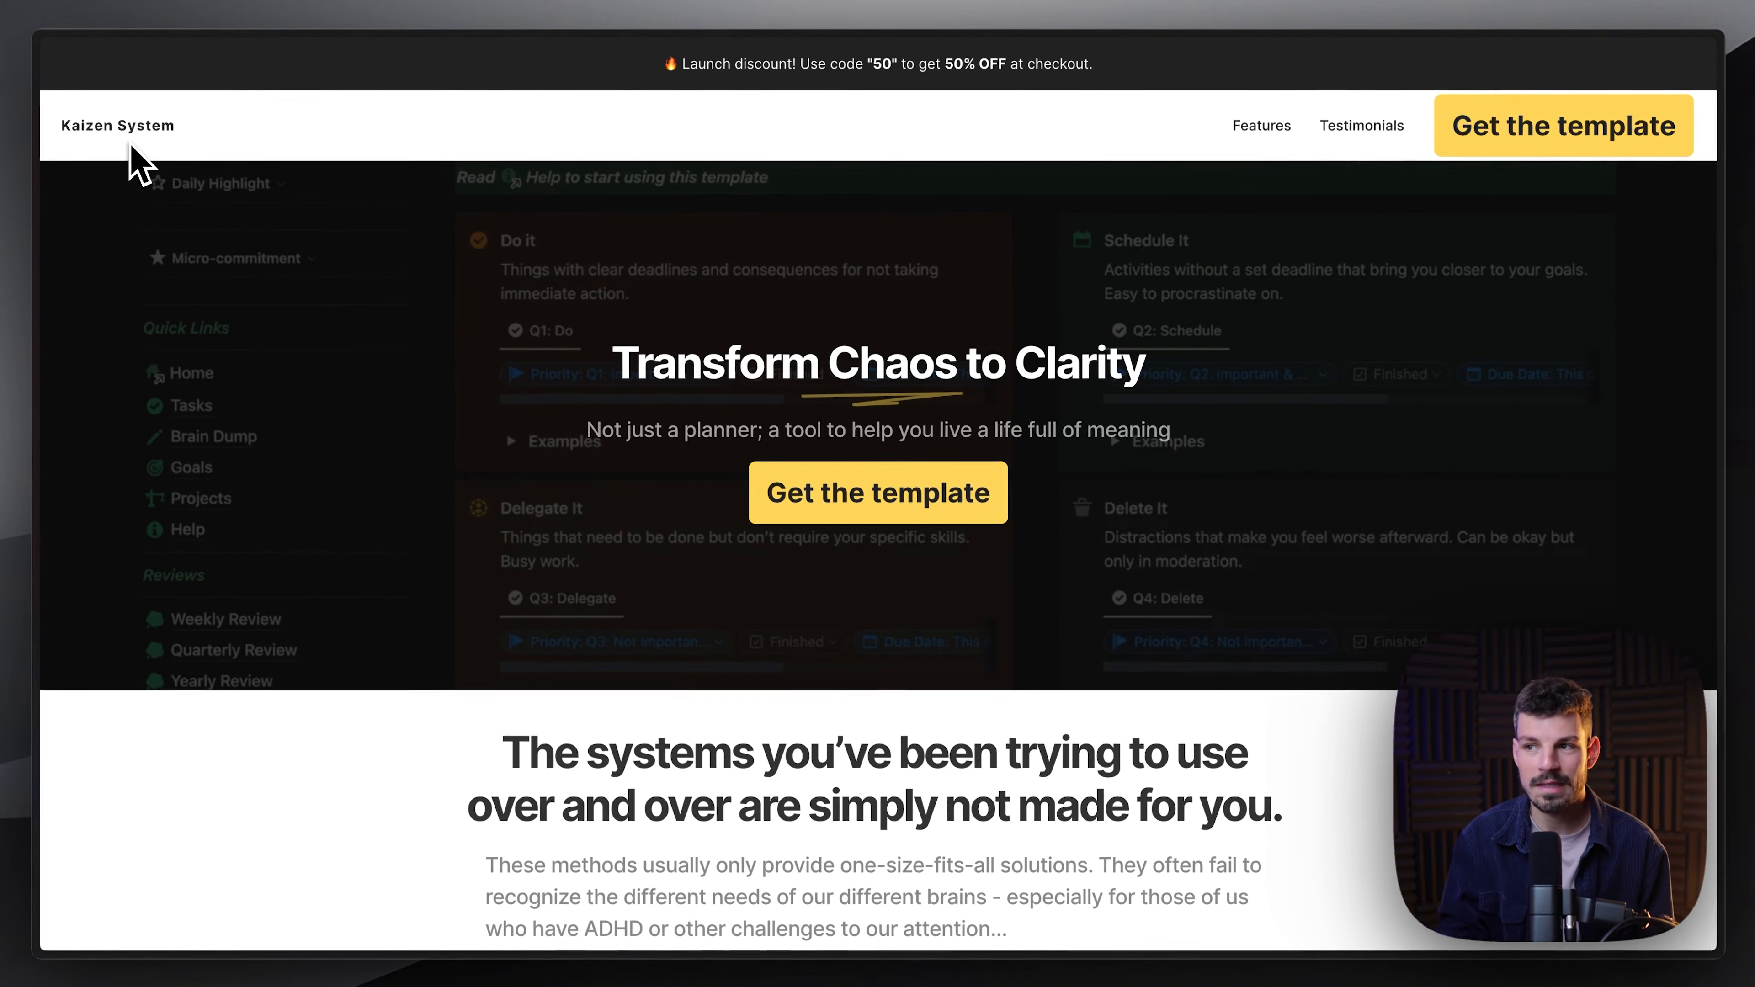
scroll(625, 266, "down", 8)
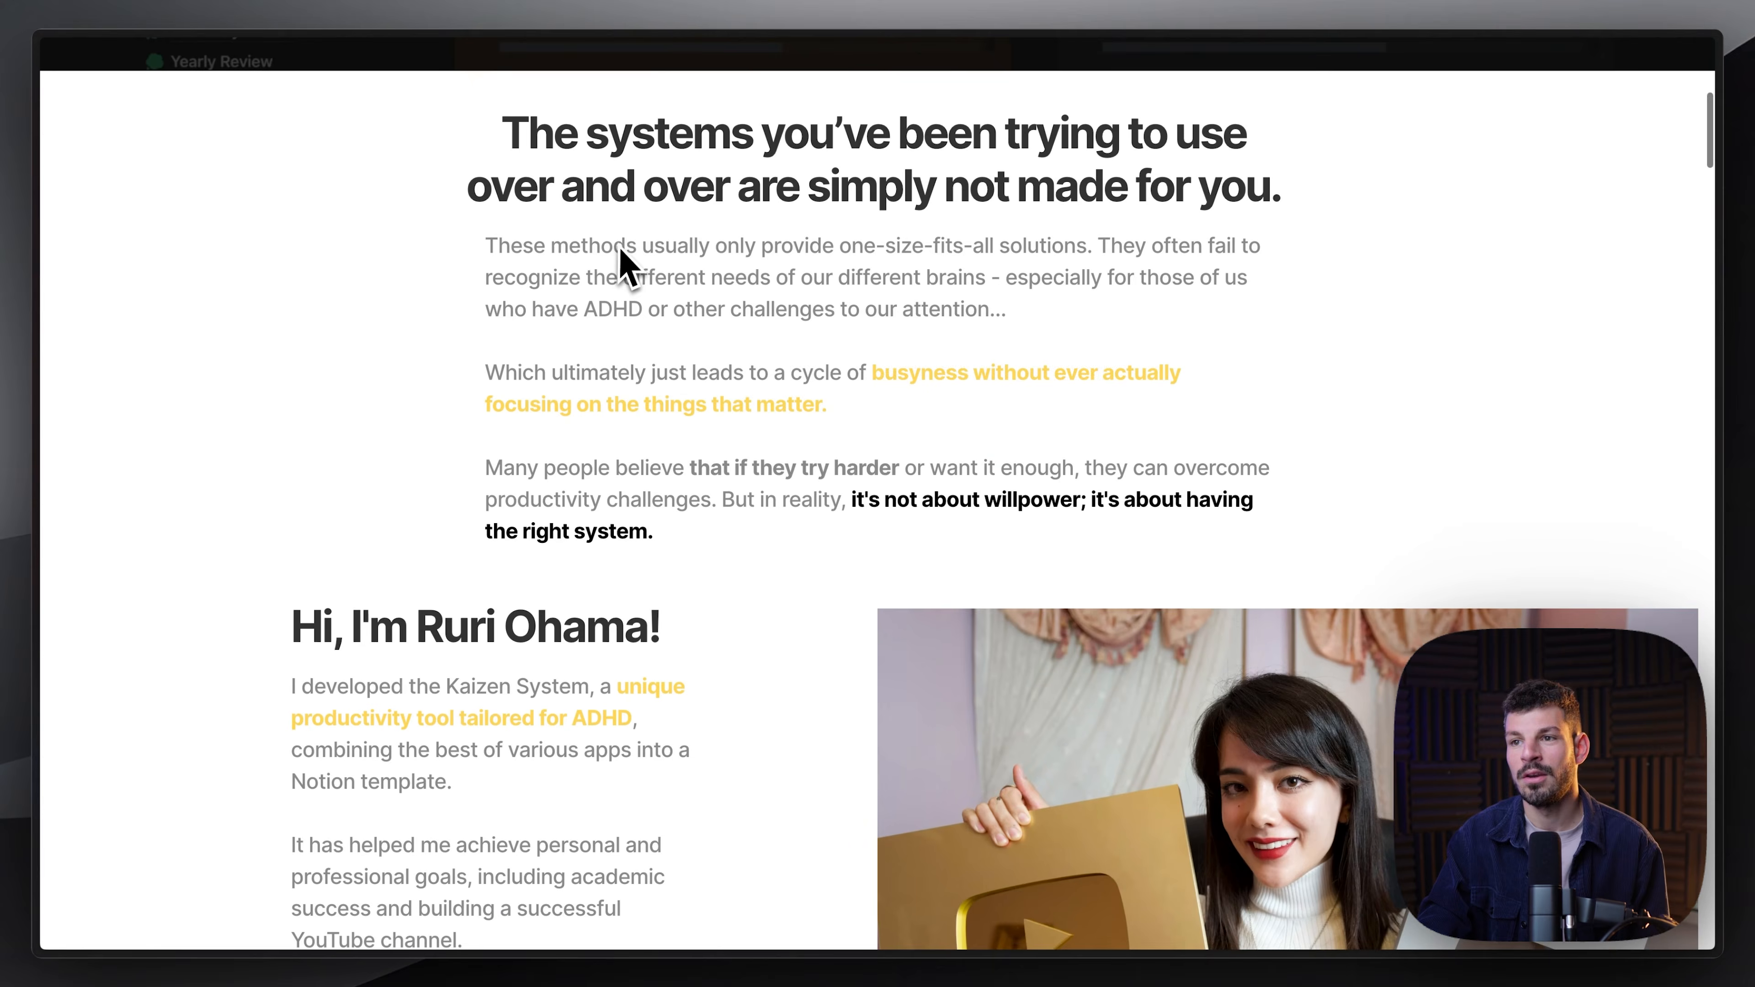
scroll(622, 272, "up", 5)
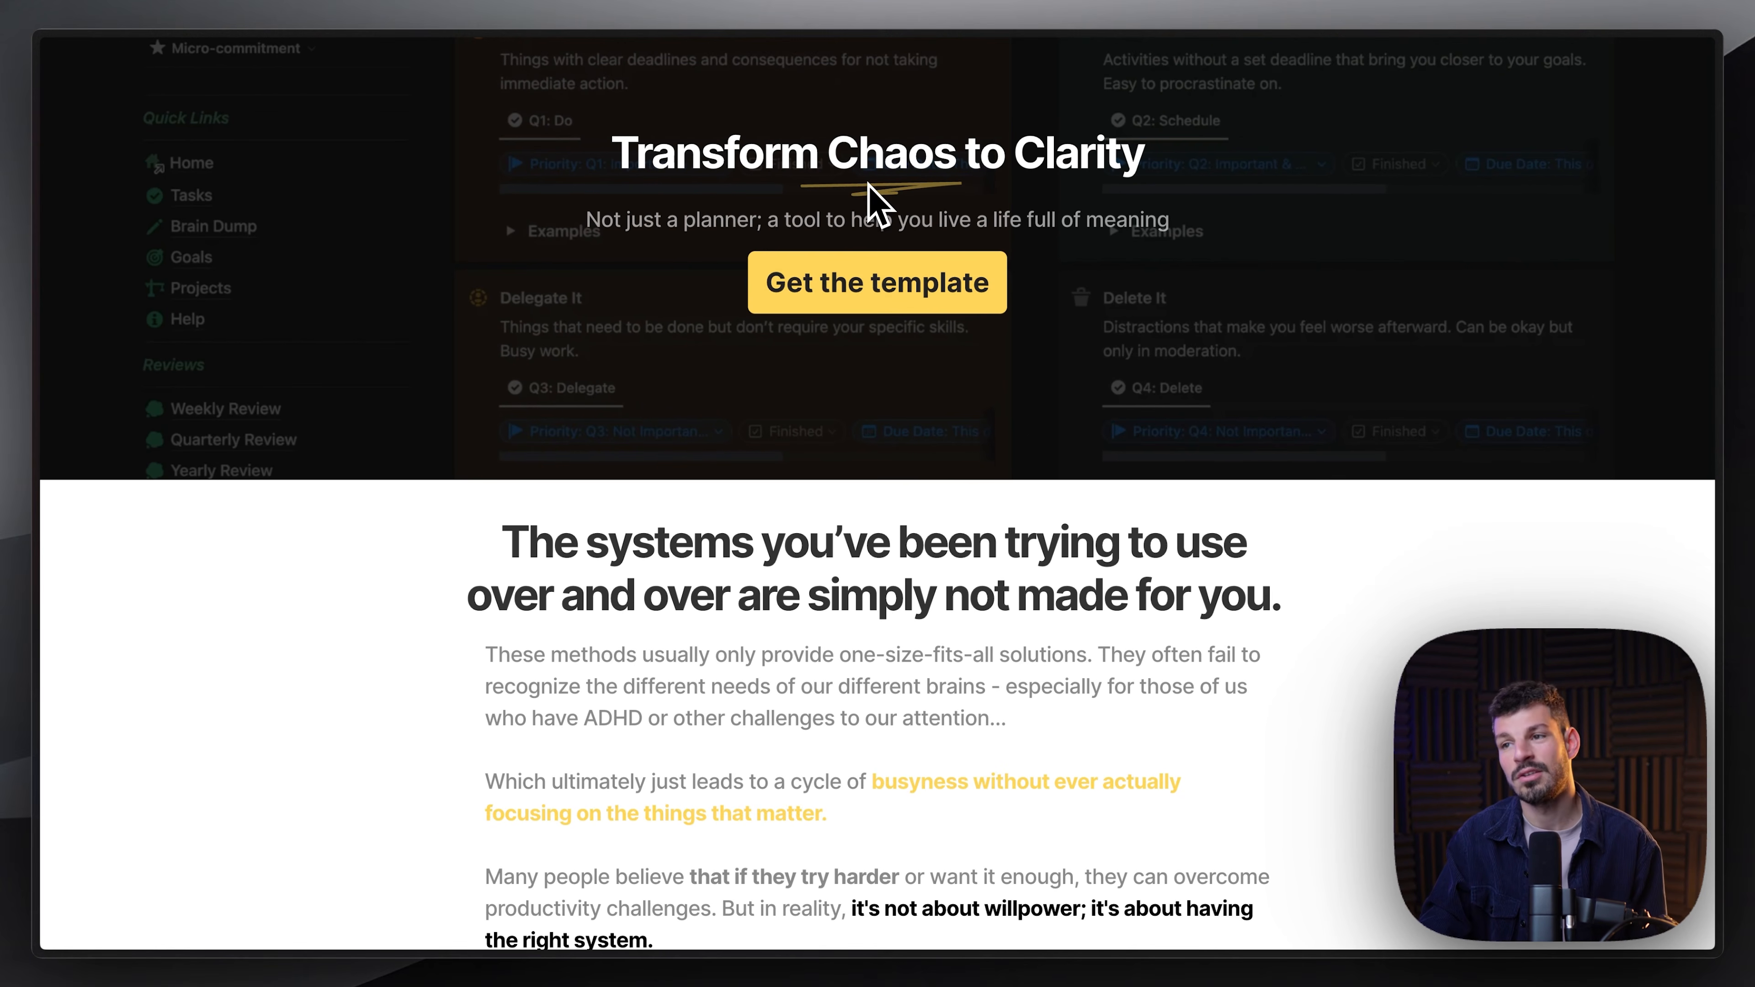
scroll(872, 201, "down", 5)
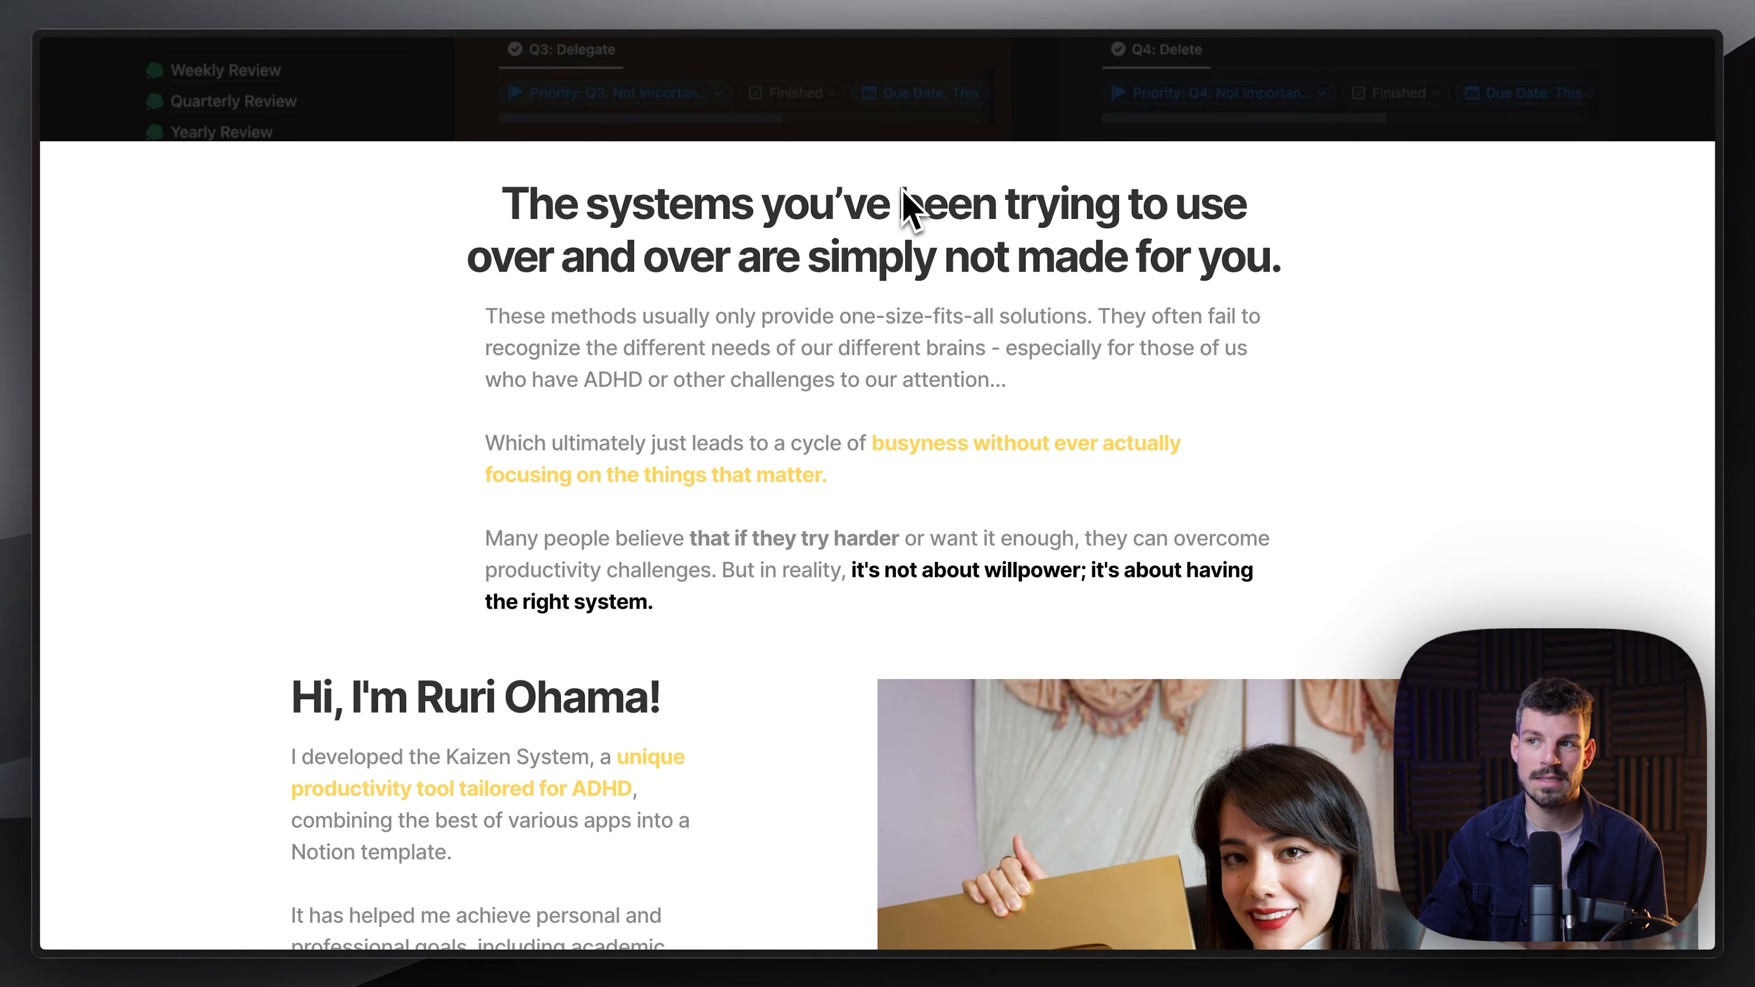
scroll(805, 495, "down", 3)
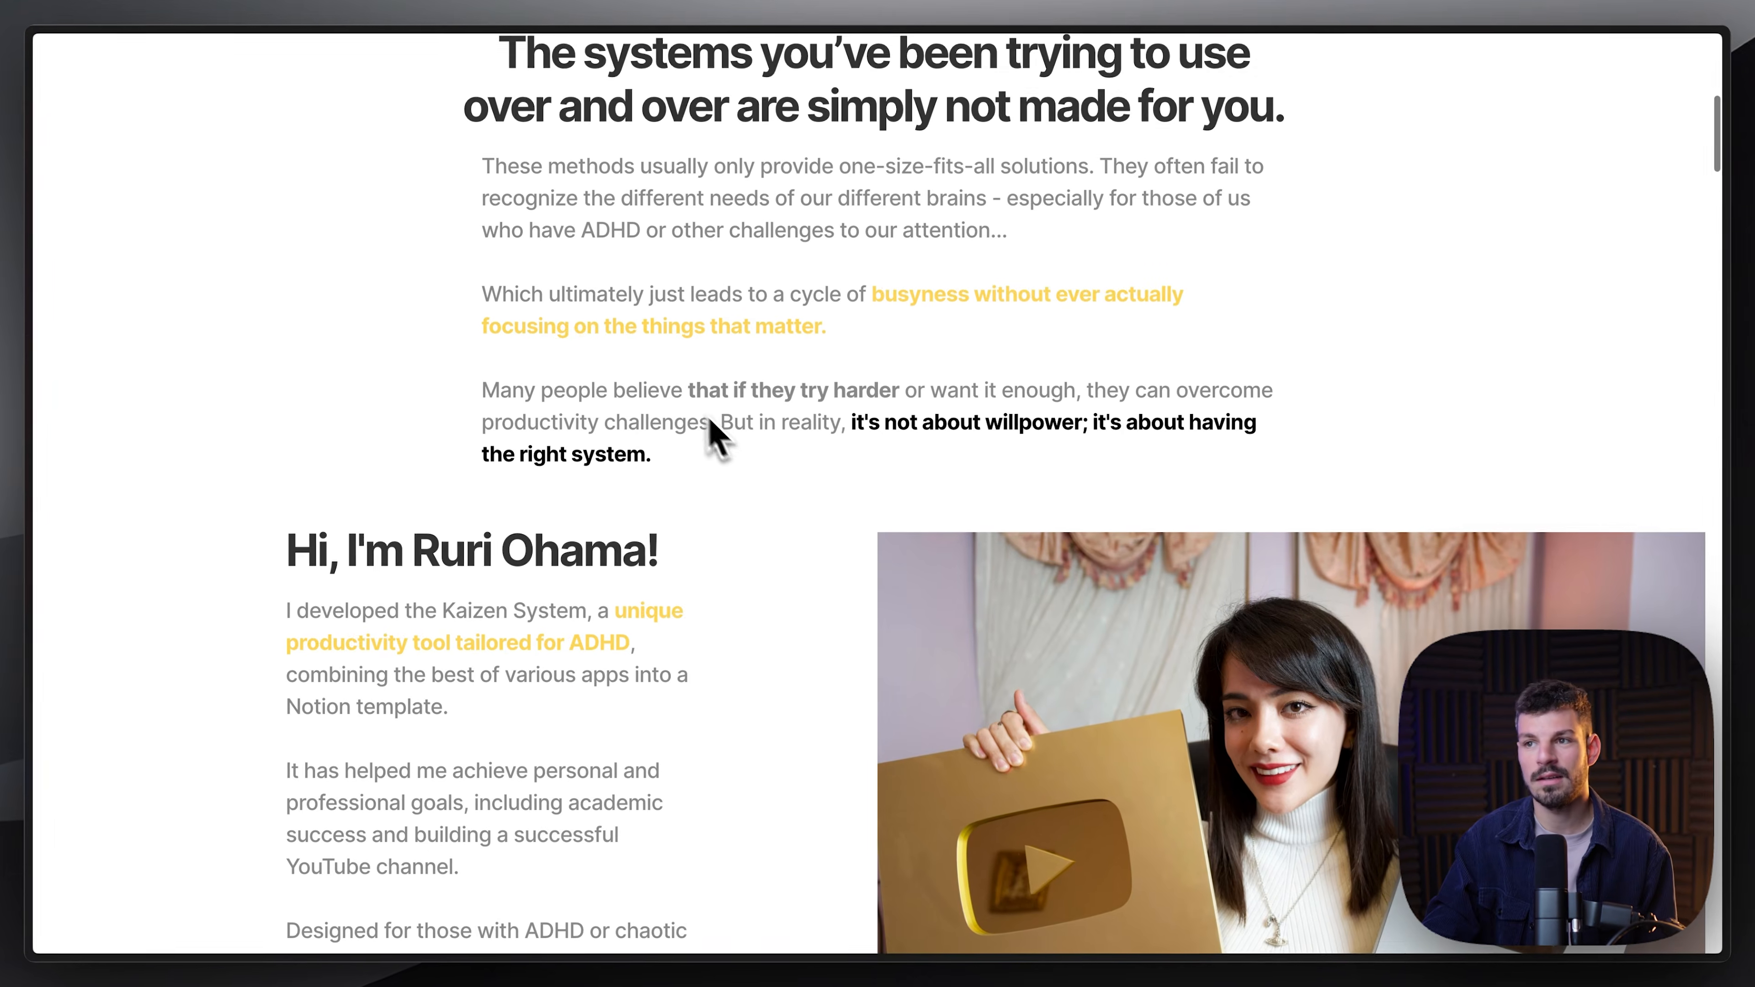
scroll(715, 439, "down", 2)
scroll(717, 456, "down", 5)
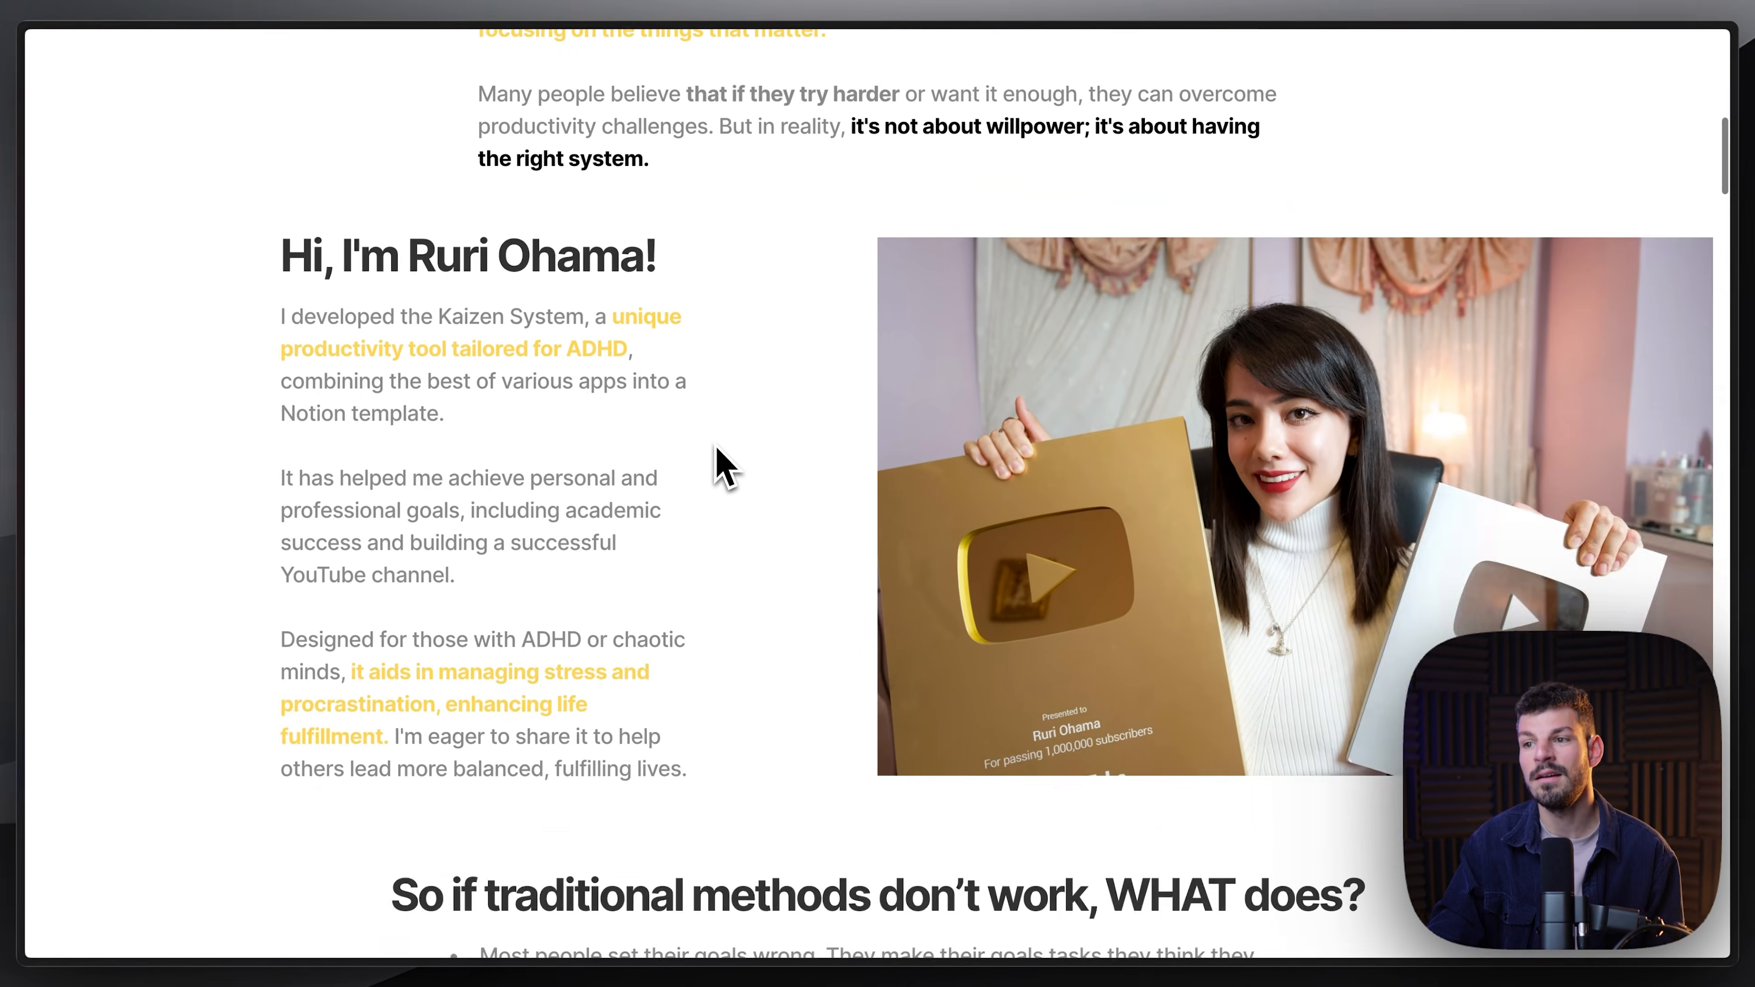
scroll(717, 460, "up", 3)
scroll(716, 460, "down", 5)
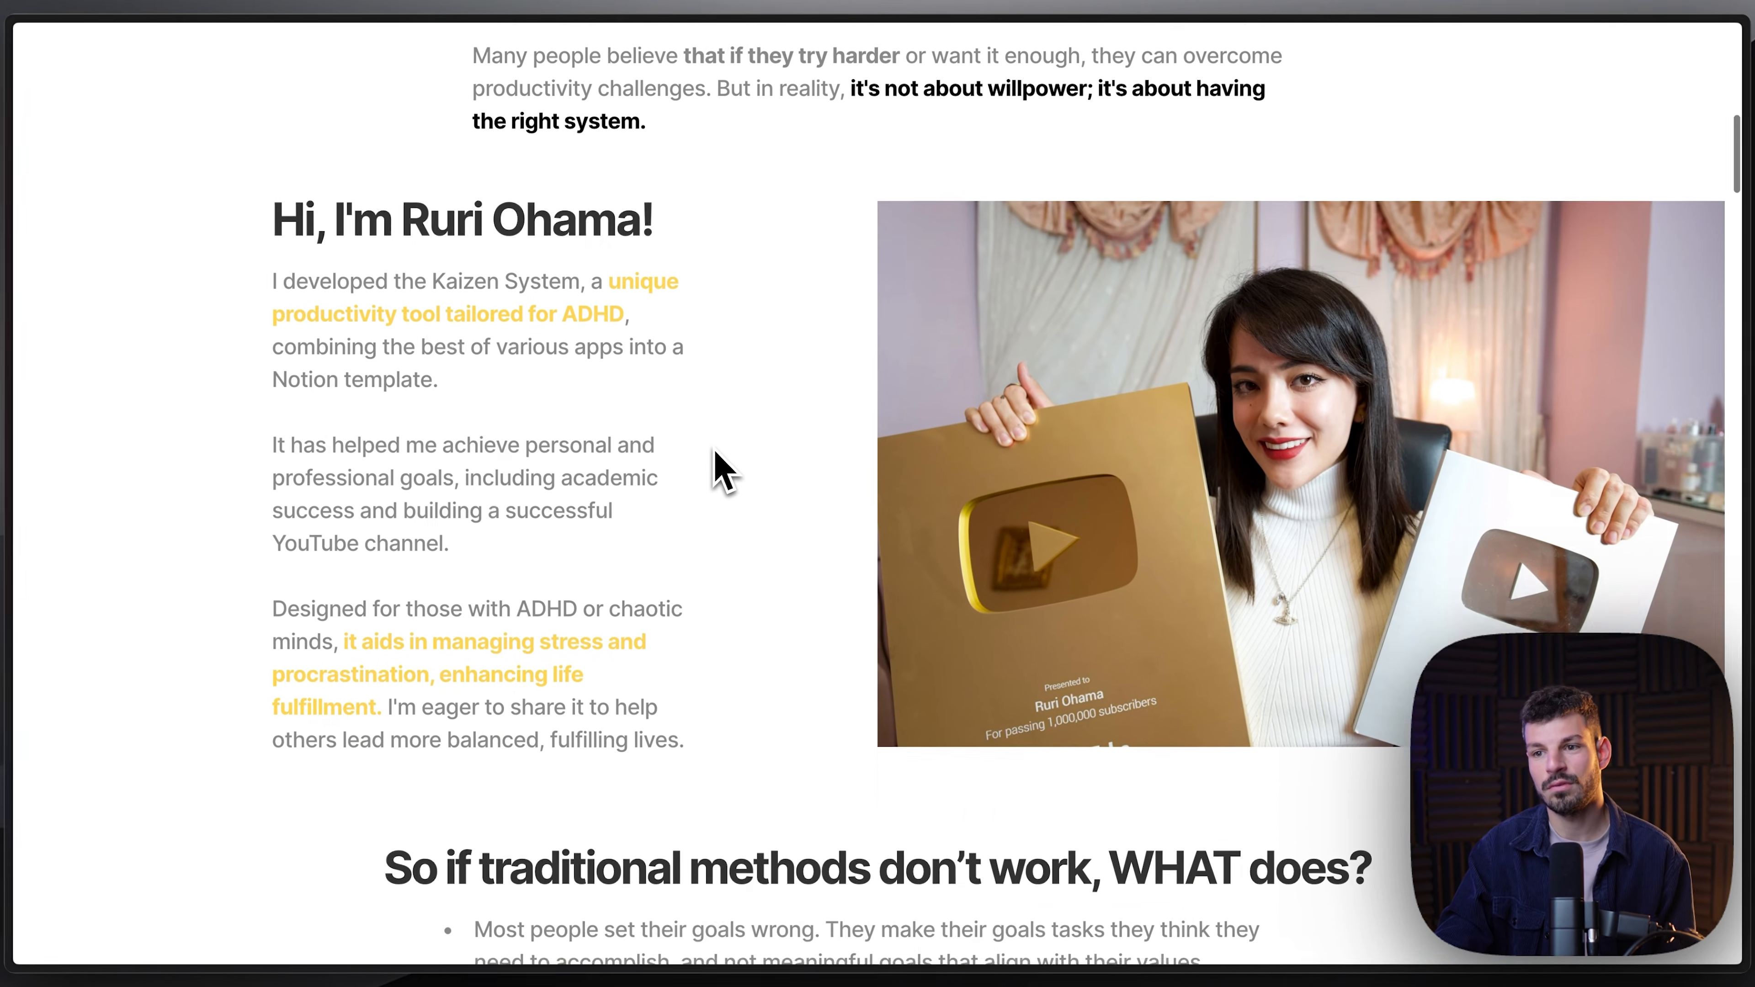
scroll(722, 470, "down", 1)
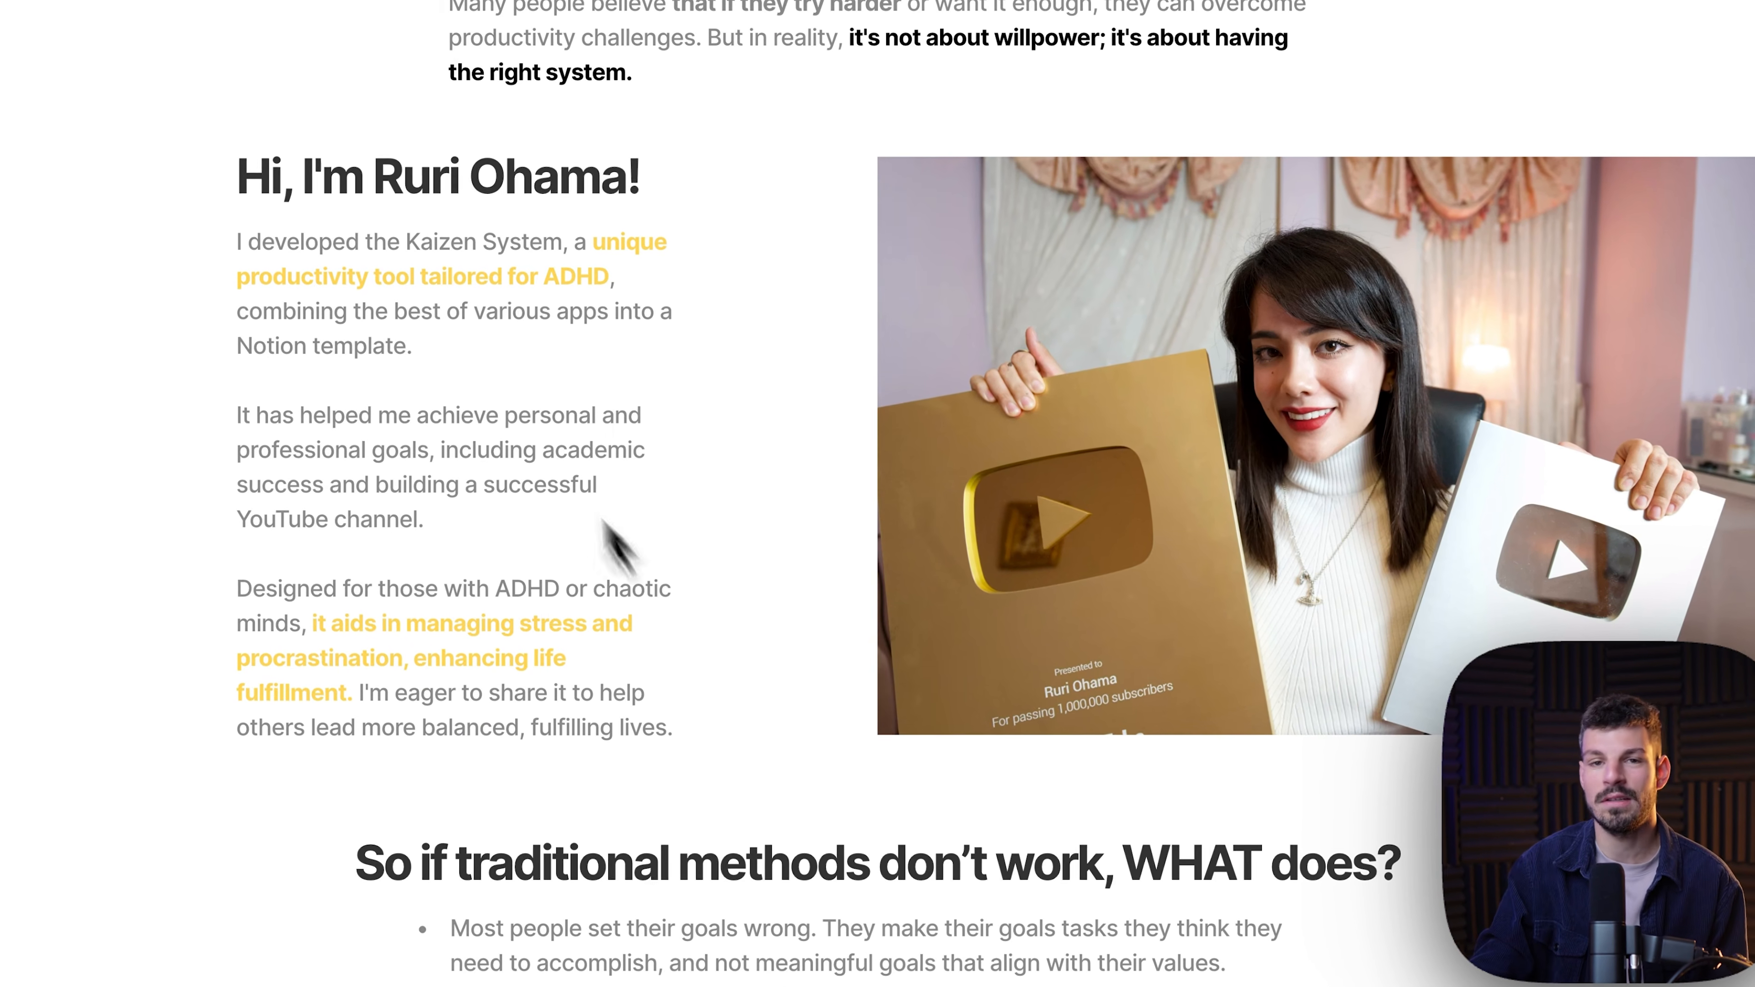
scroll(854, 478, "up", 5)
scroll(864, 478, "up", 3)
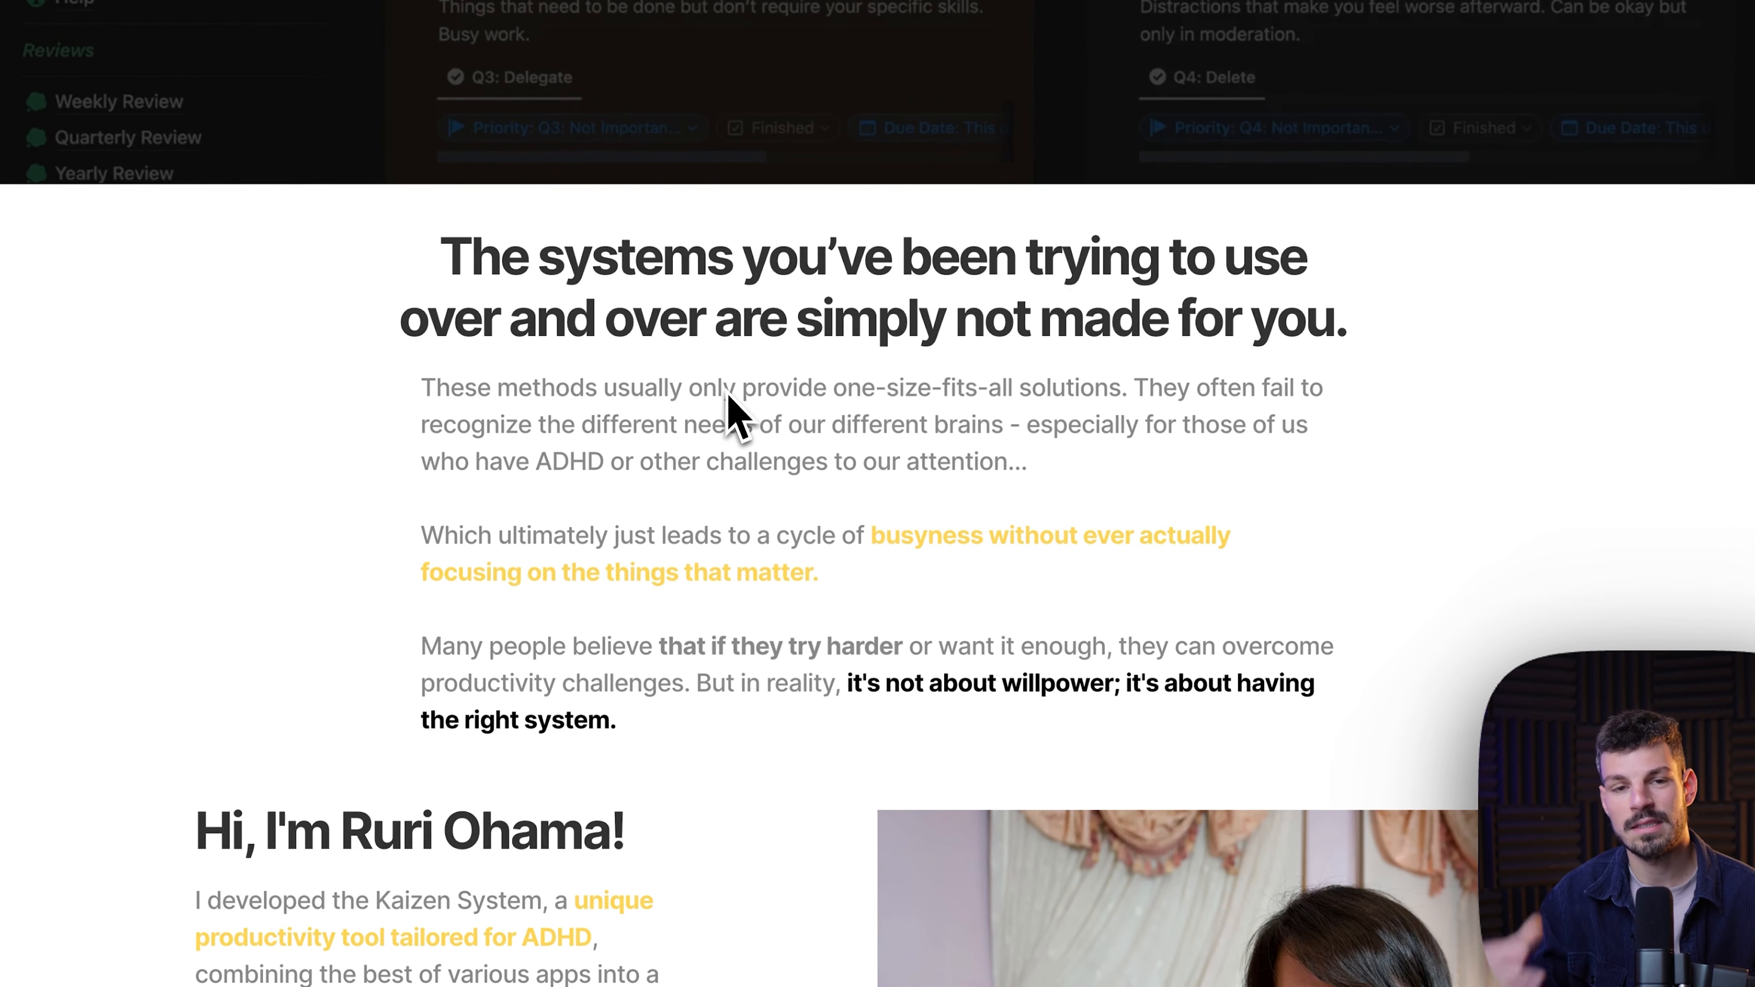
Step: Read the section on what works instead of traditional methods, comparing it with the opening problem statement and the creator's introduction
scroll(736, 415, "down", 9)
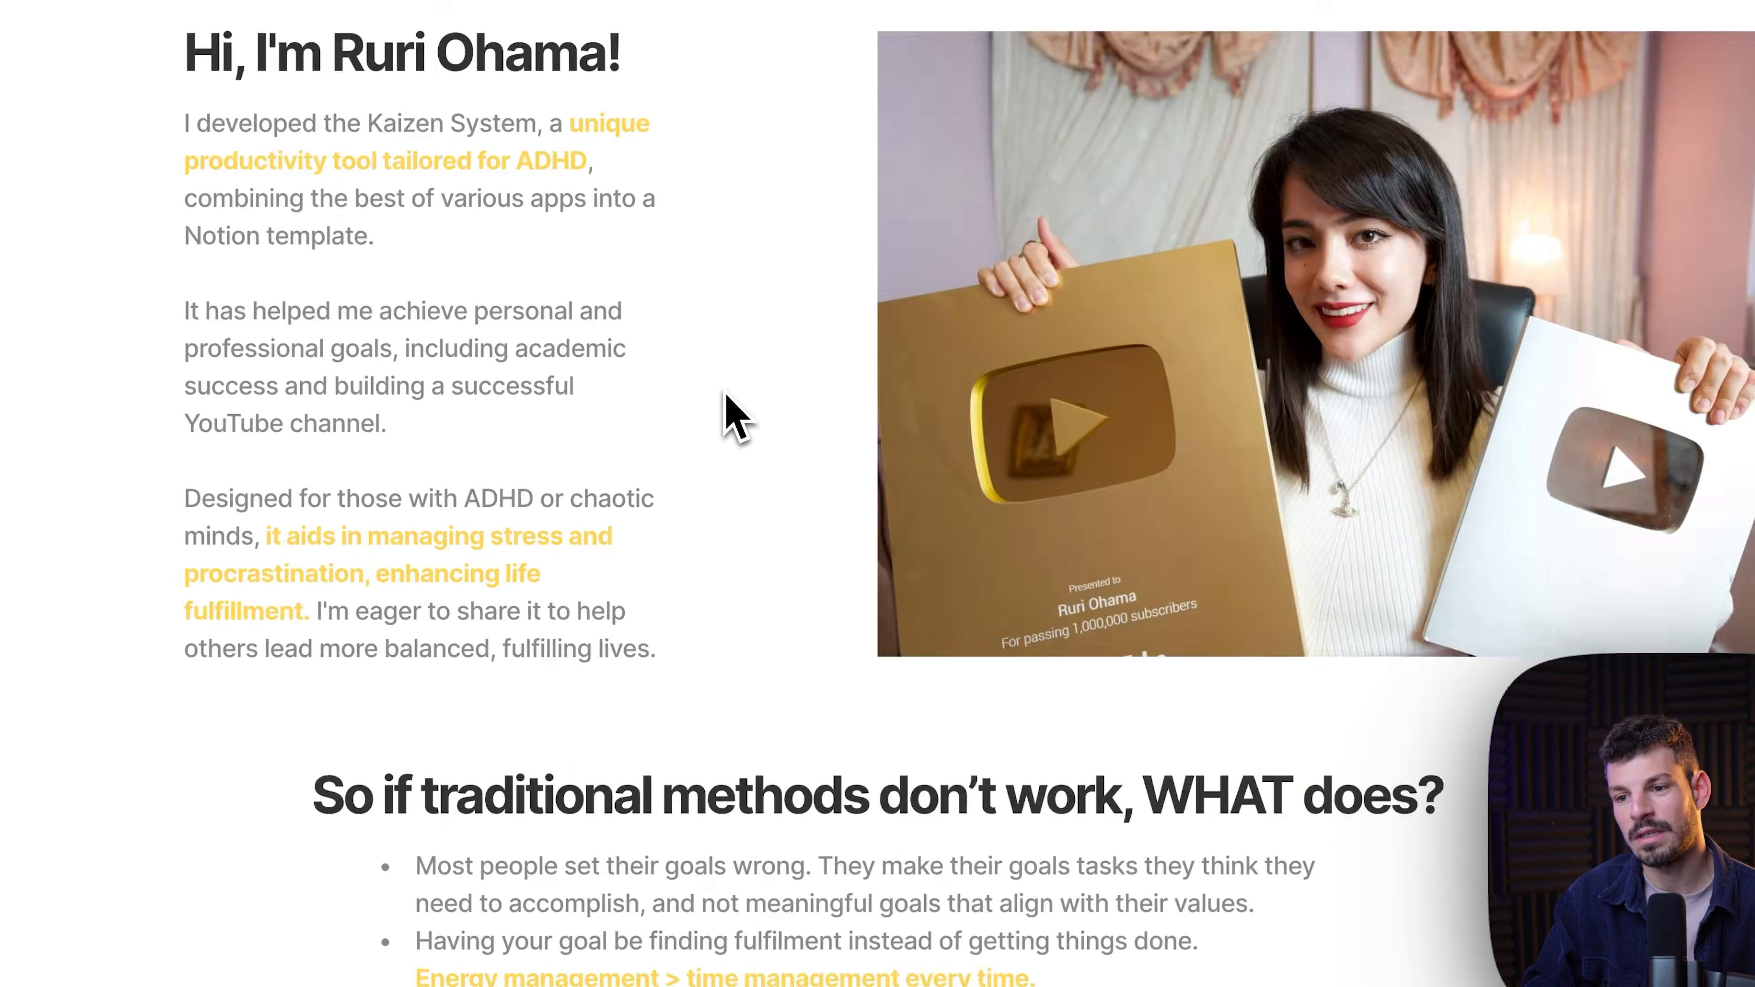
scroll(729, 408, "down", 5)
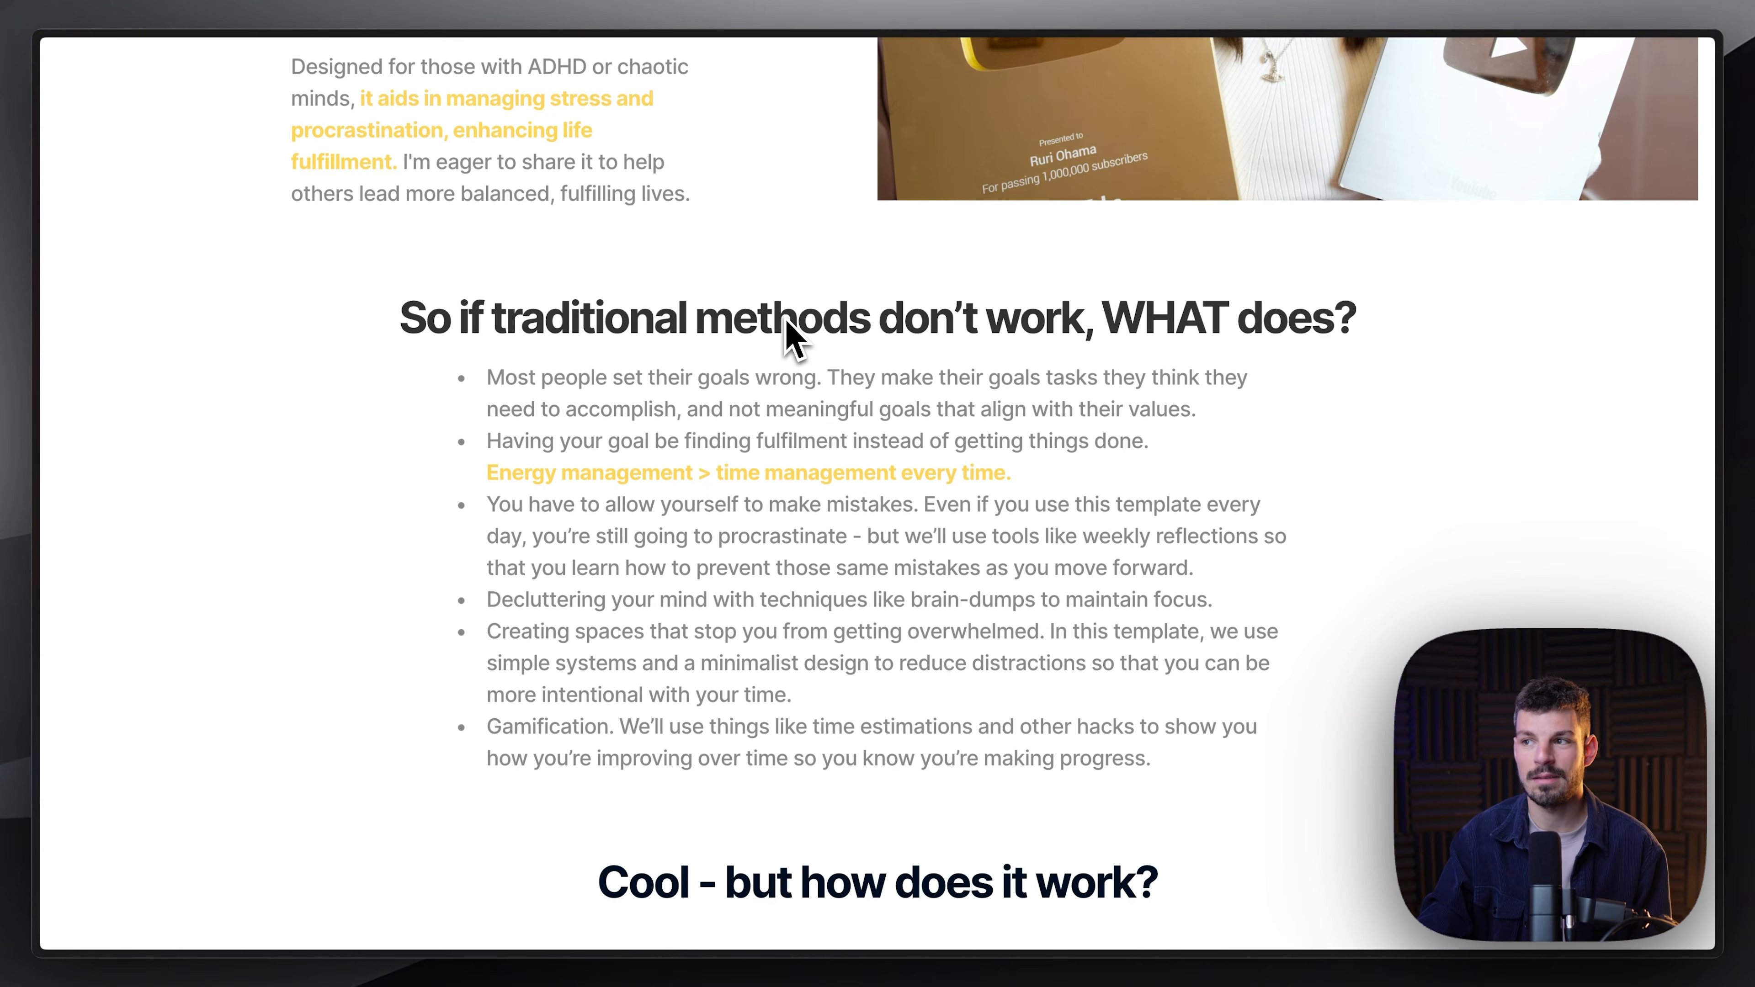
scroll(795, 339, "up", 5)
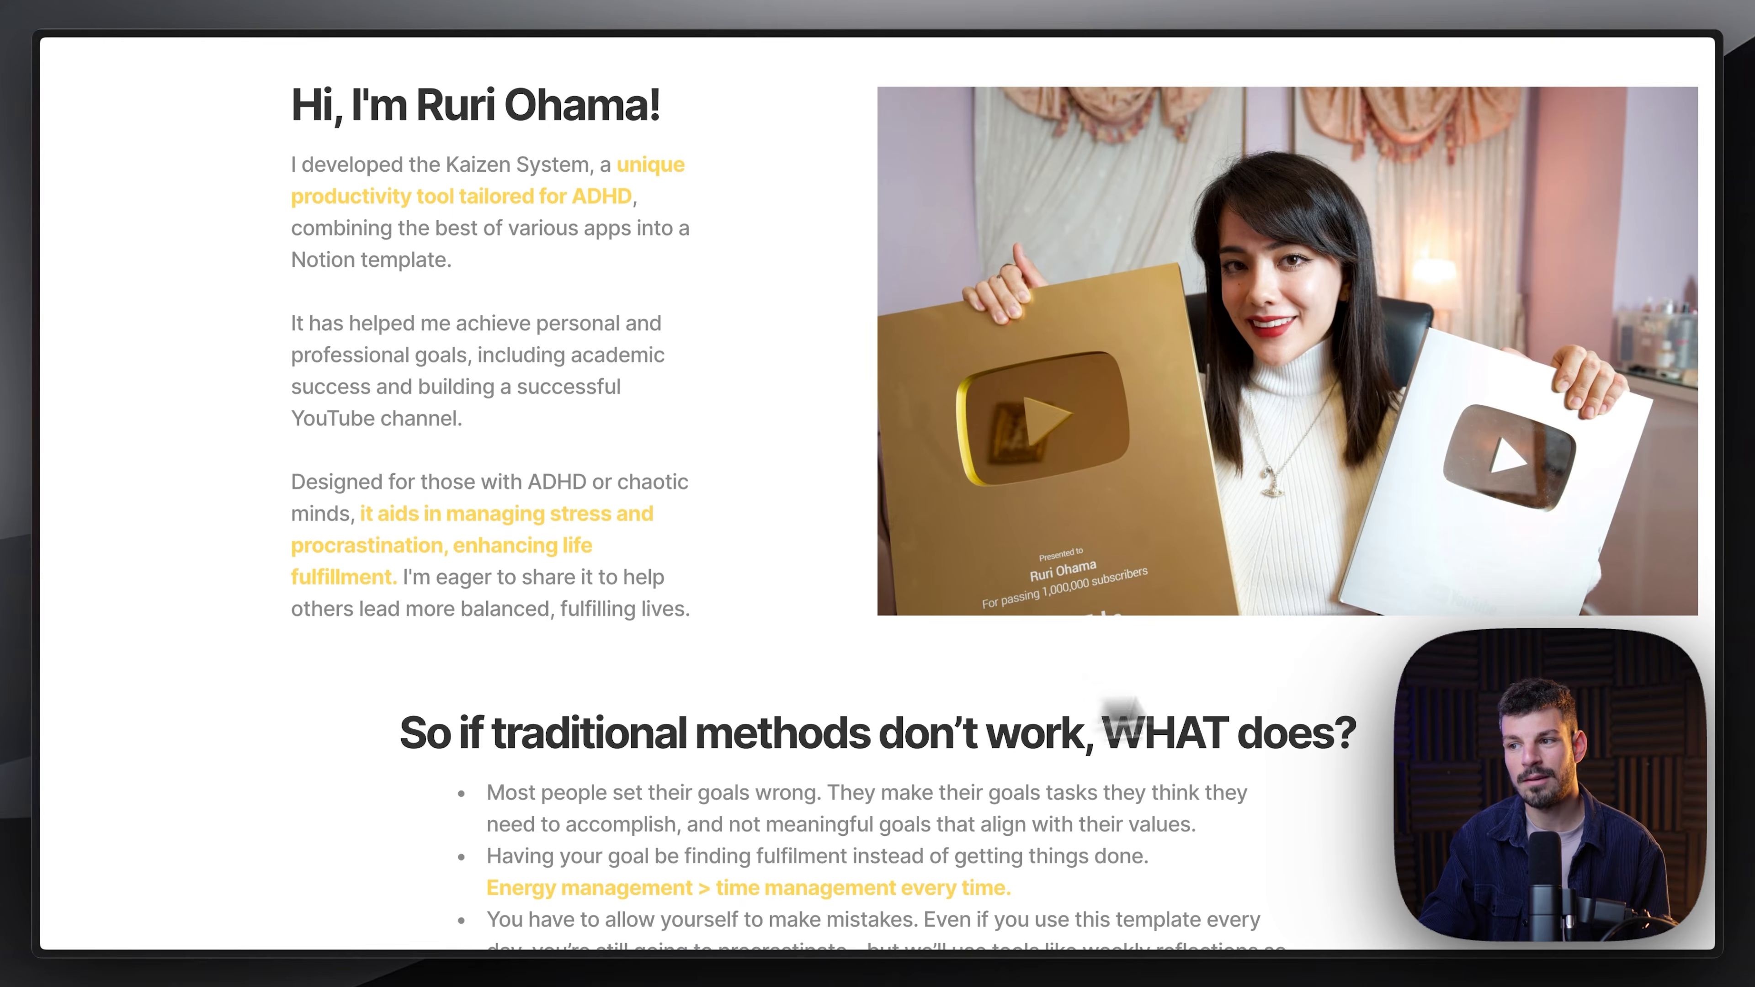
scroll(1123, 712, "up", 4)
scroll(732, 311, "down", 7)
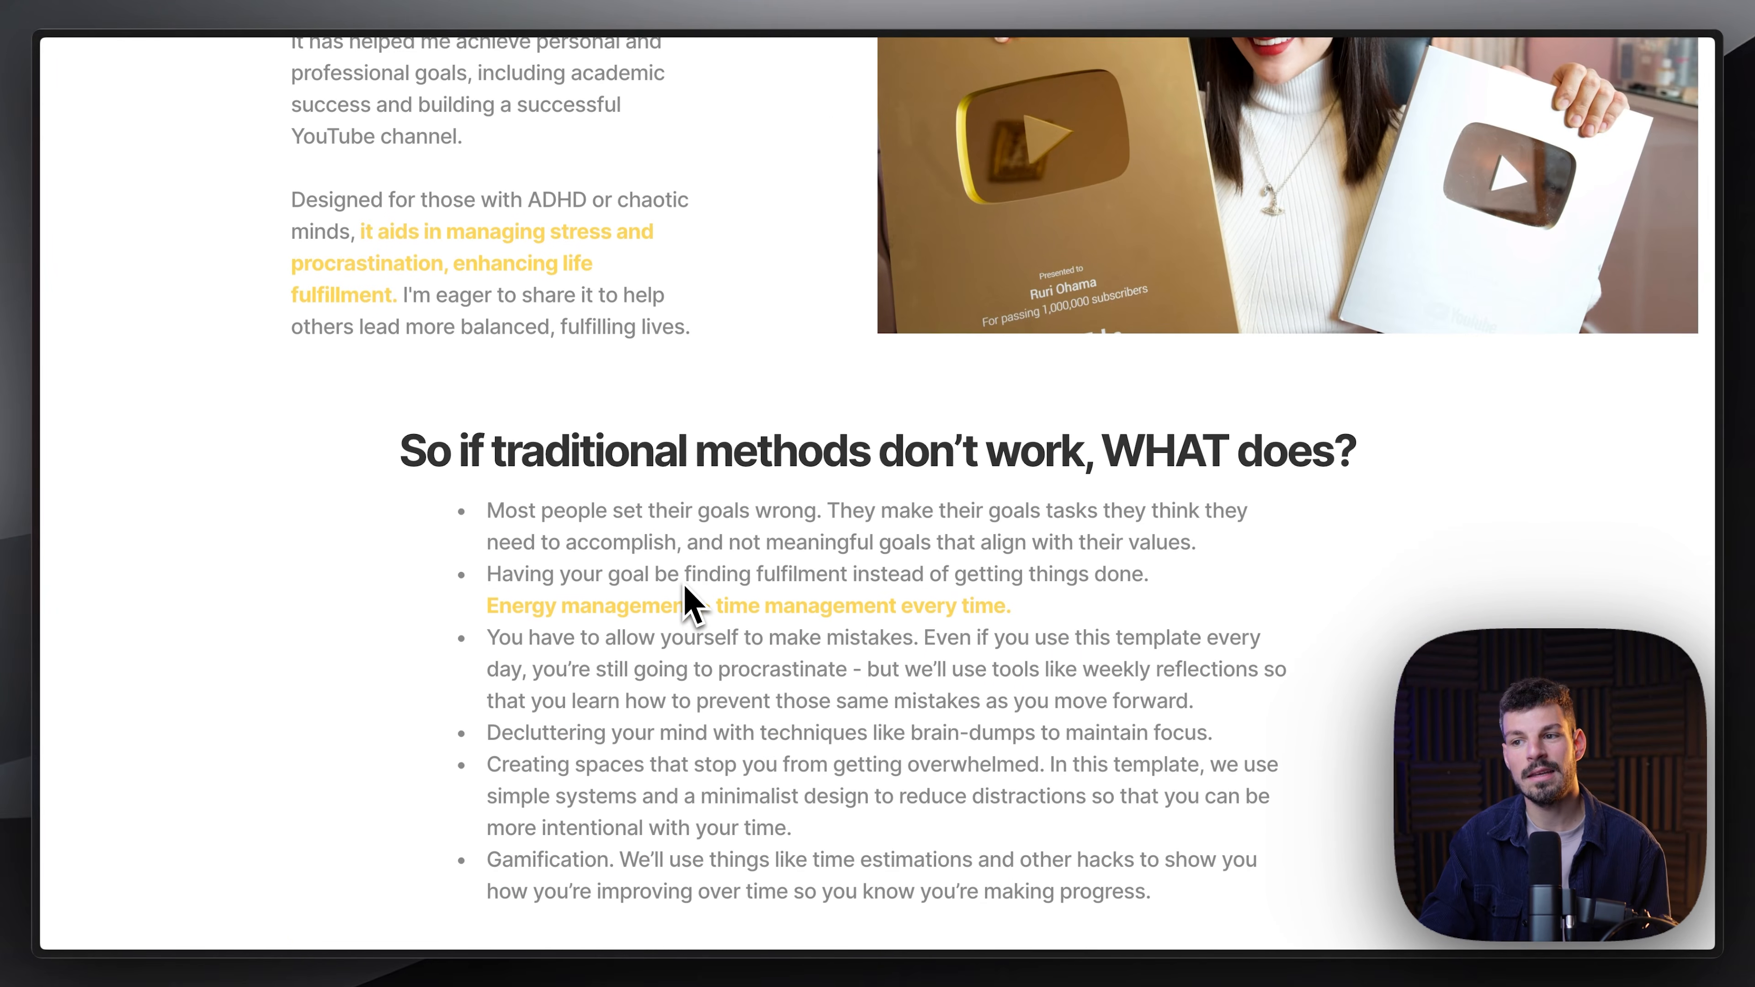
scroll(691, 603, "down", 3)
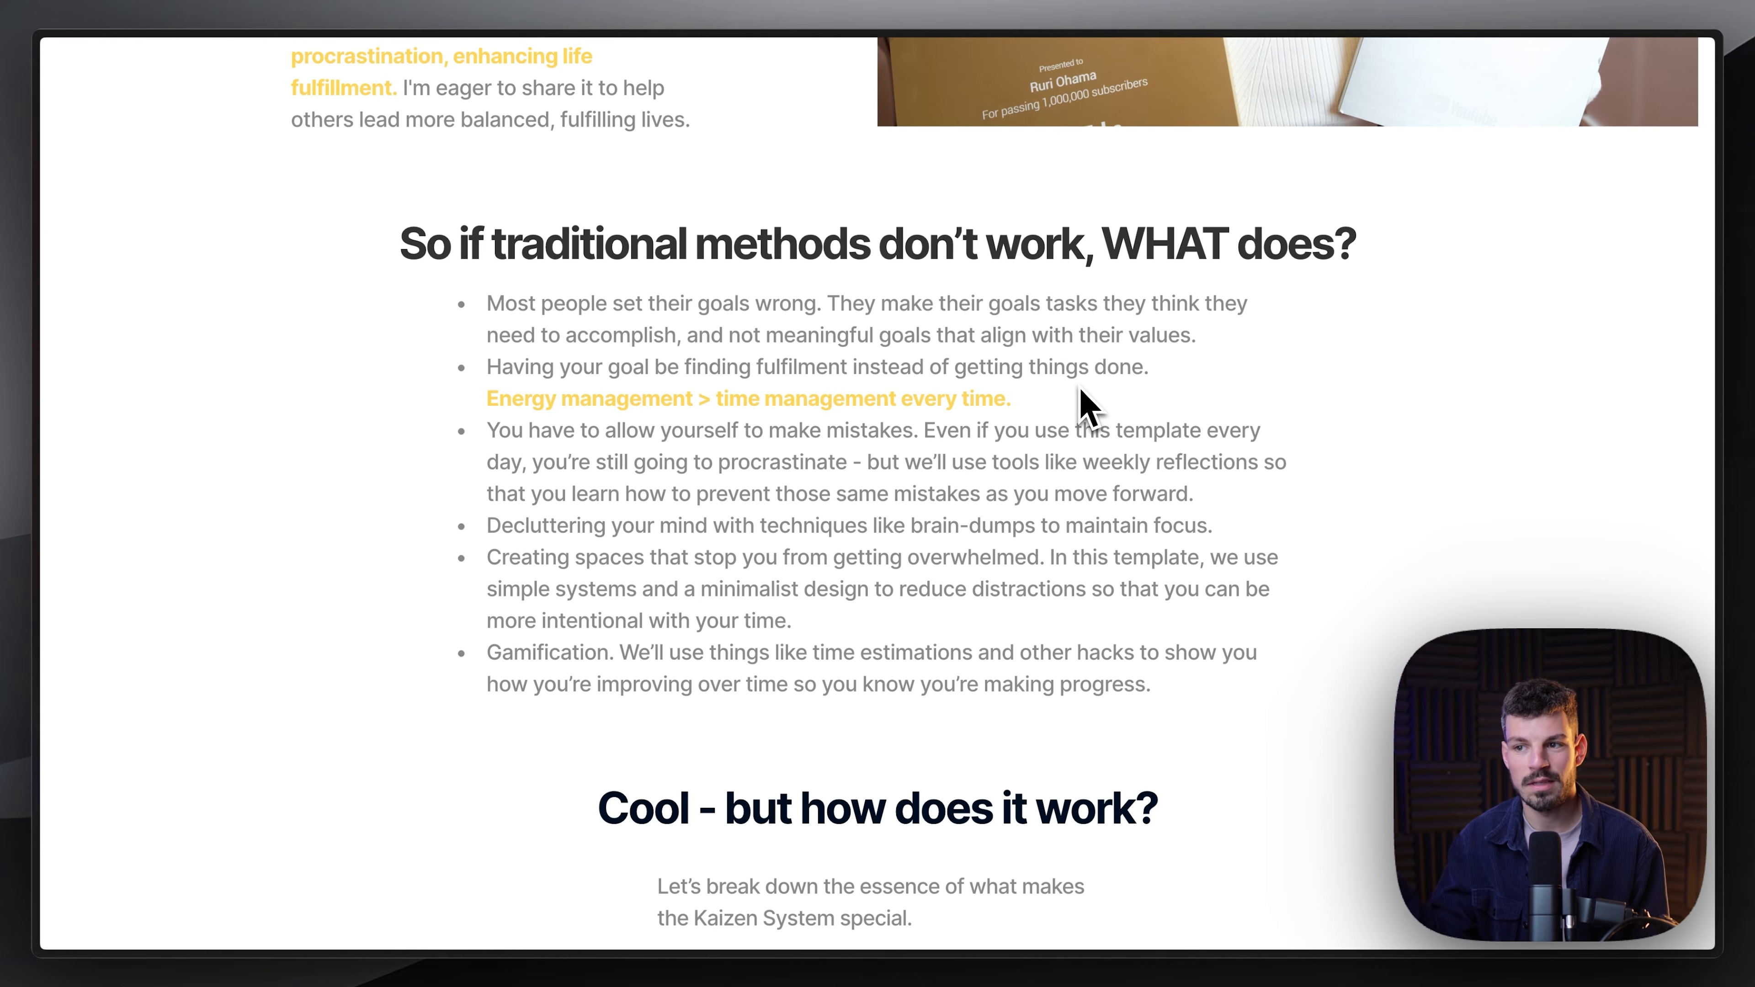
scroll(1081, 392, "up", 15)
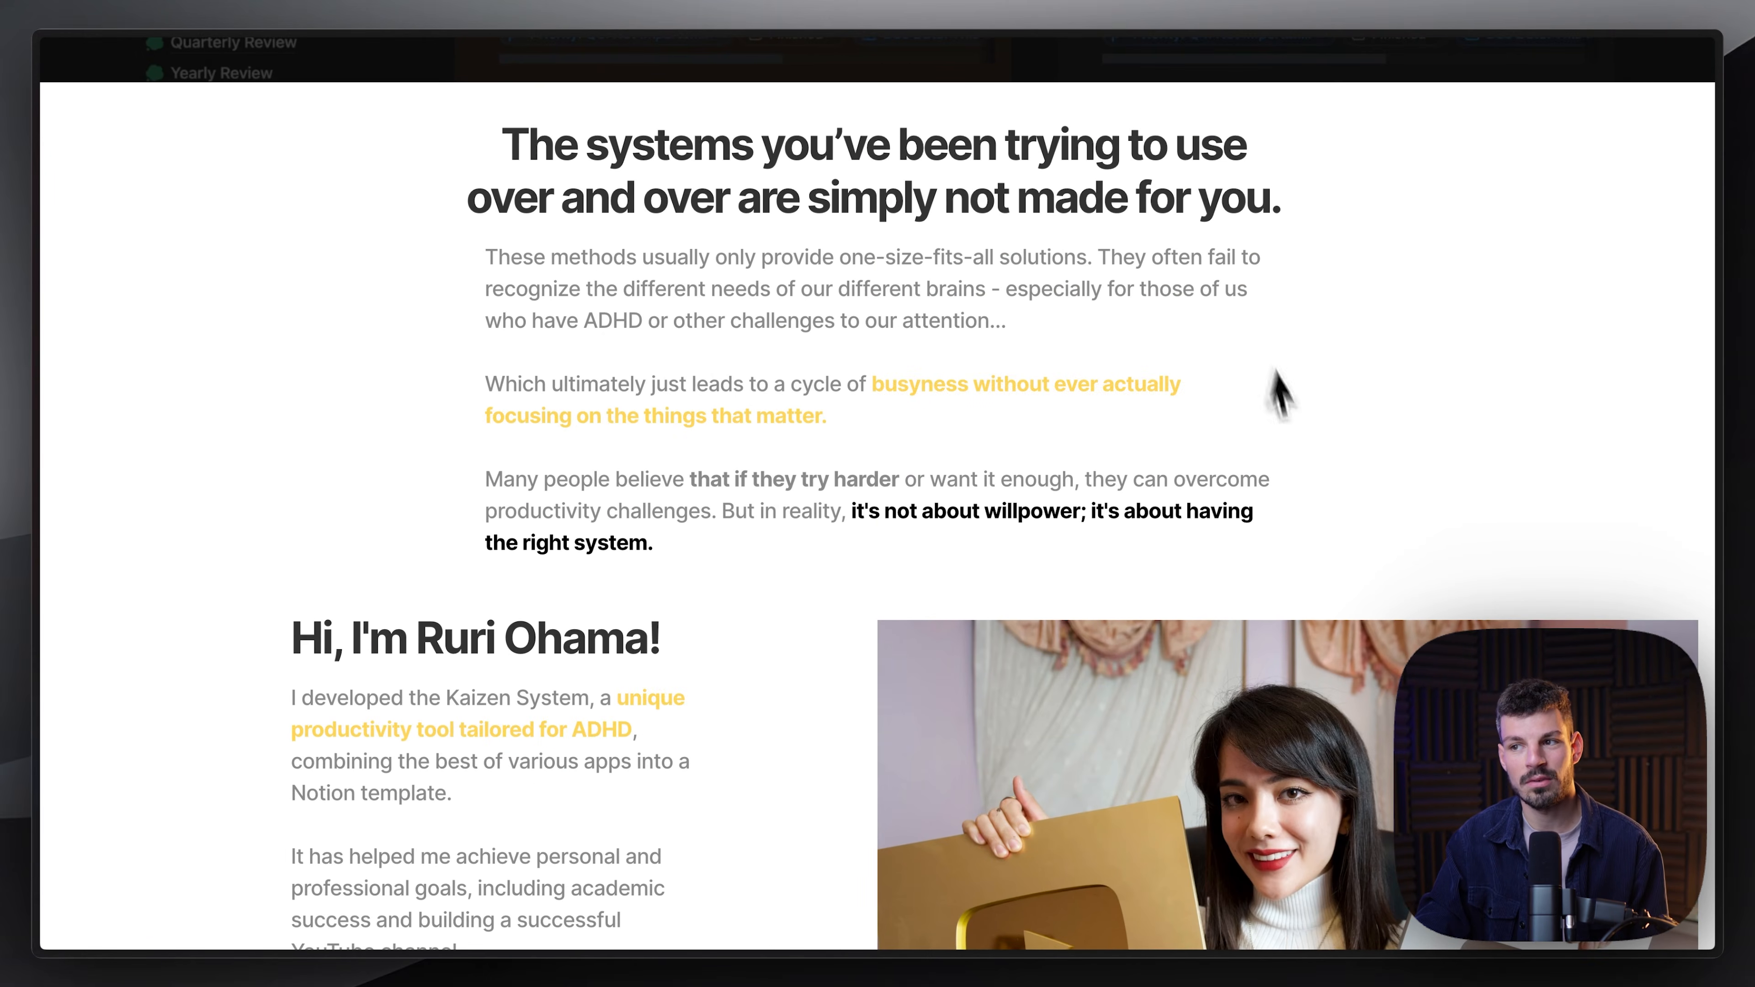
scroll(727, 545, "down", 15)
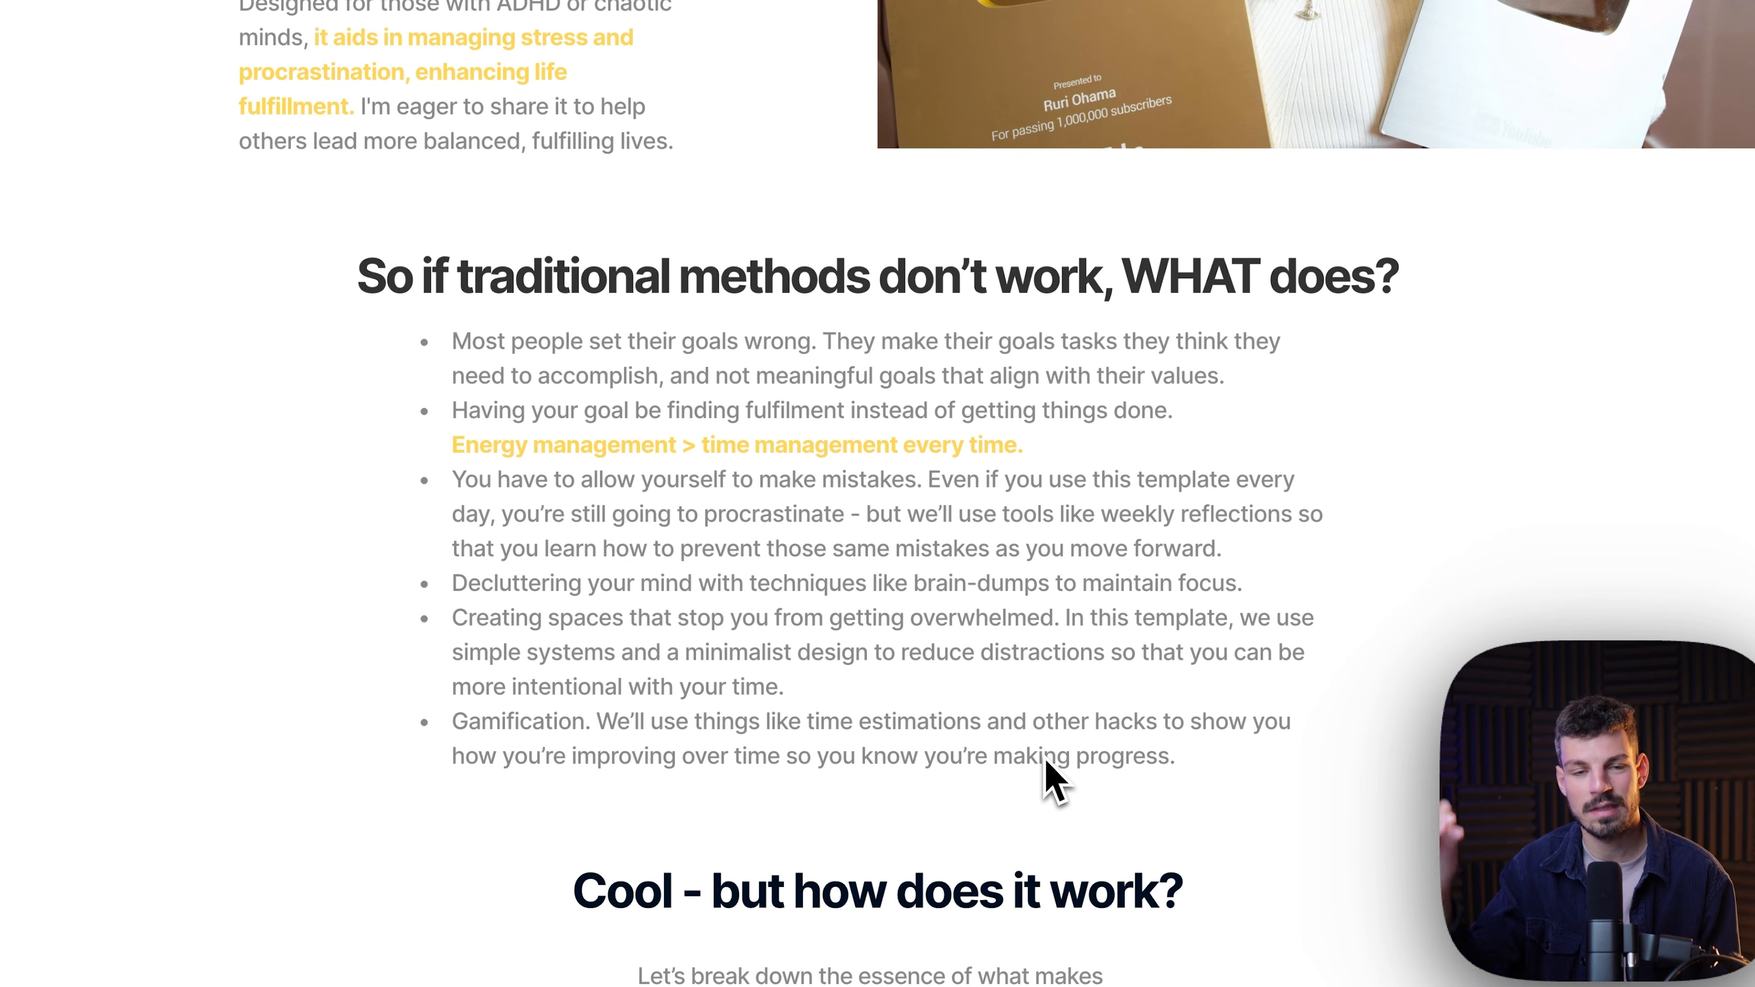
scroll(1047, 763, "down", 12)
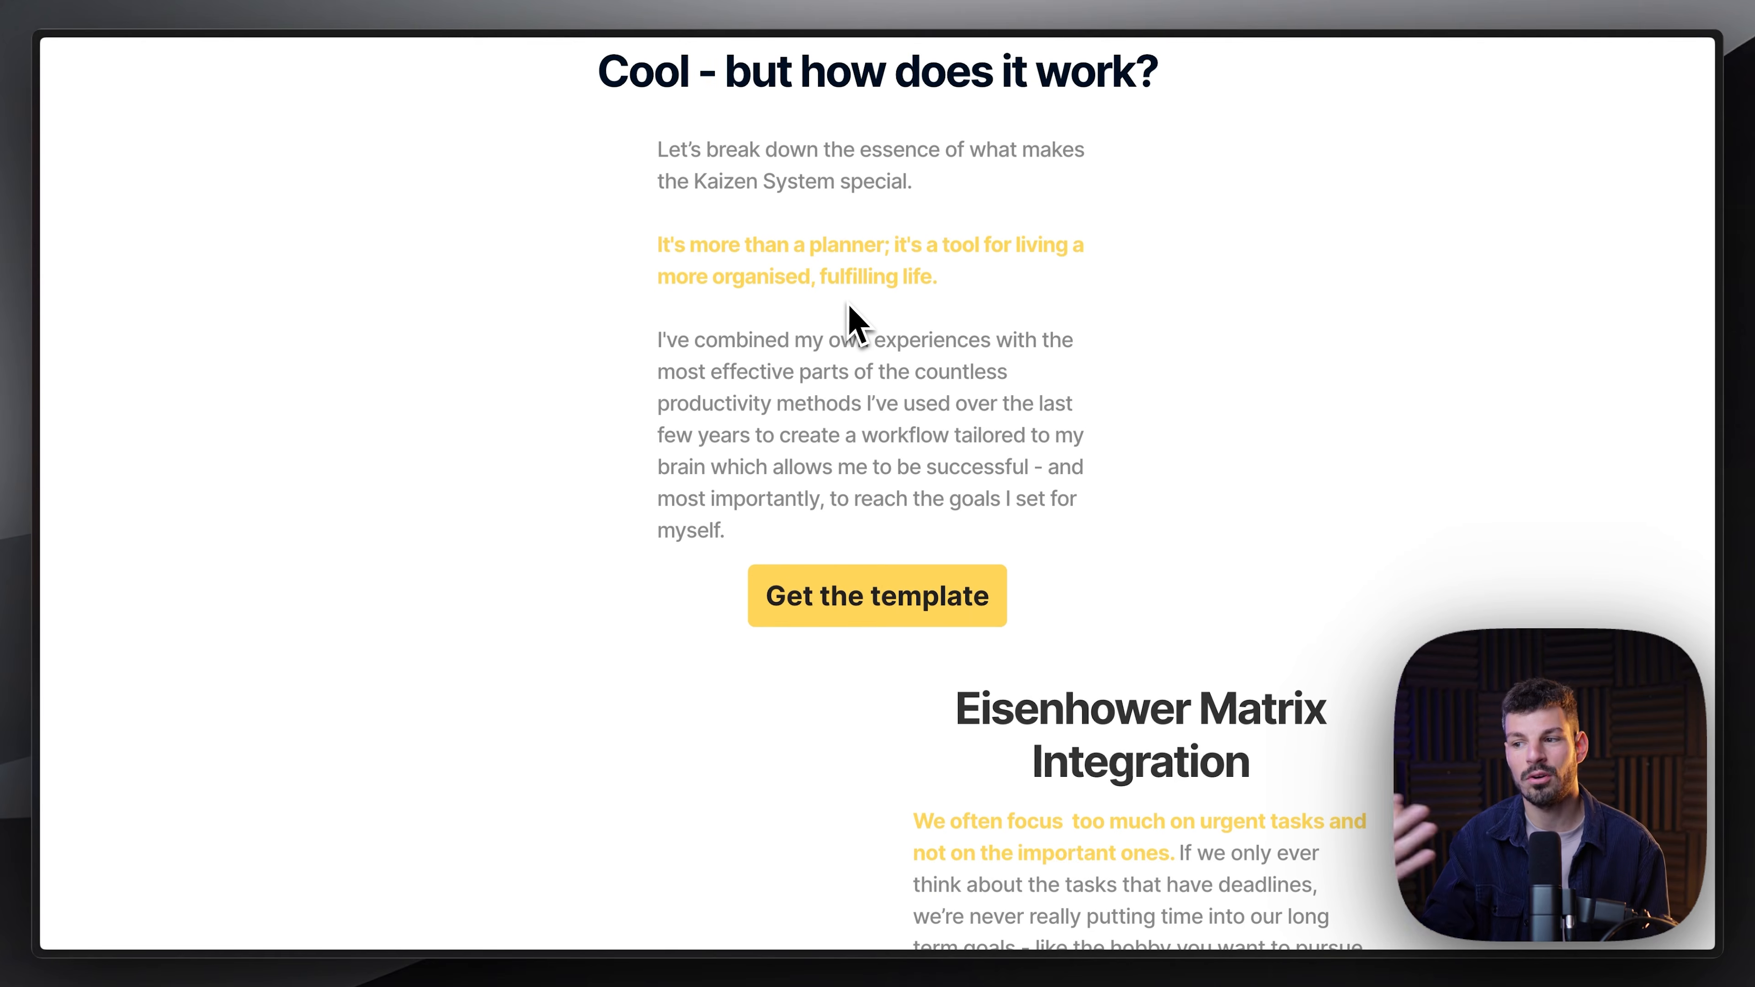
scroll(540, 243, "up", 6)
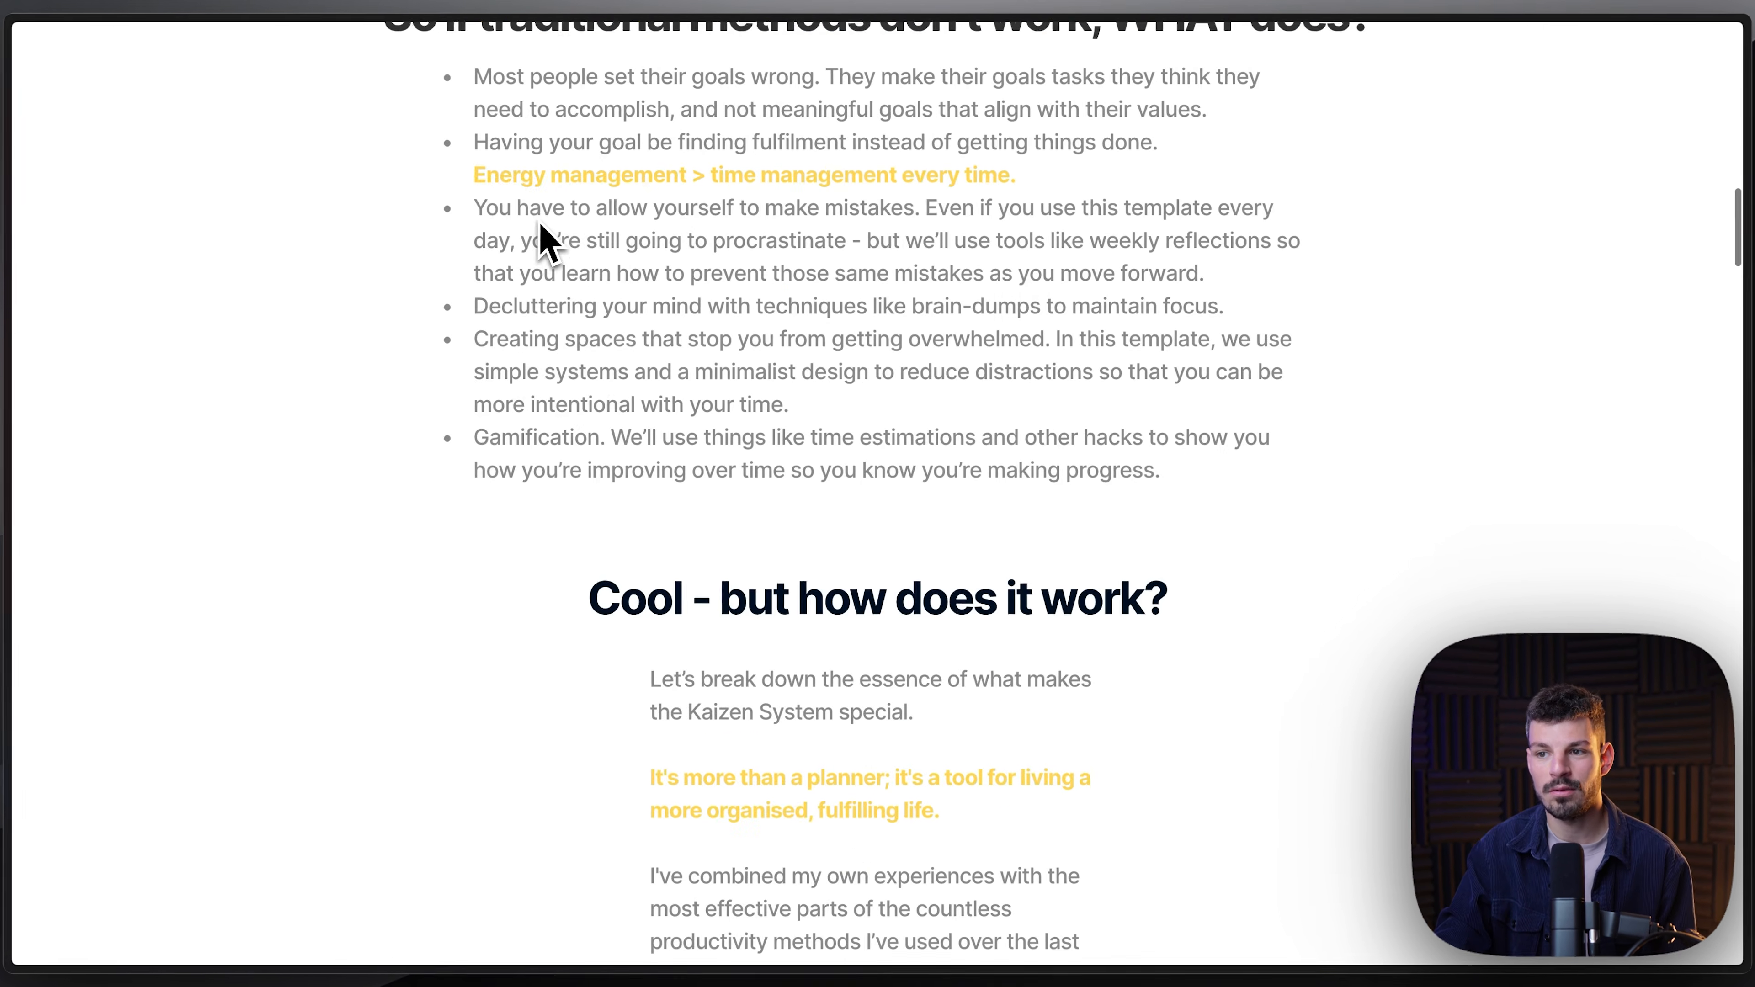
scroll(542, 238, "down", 5)
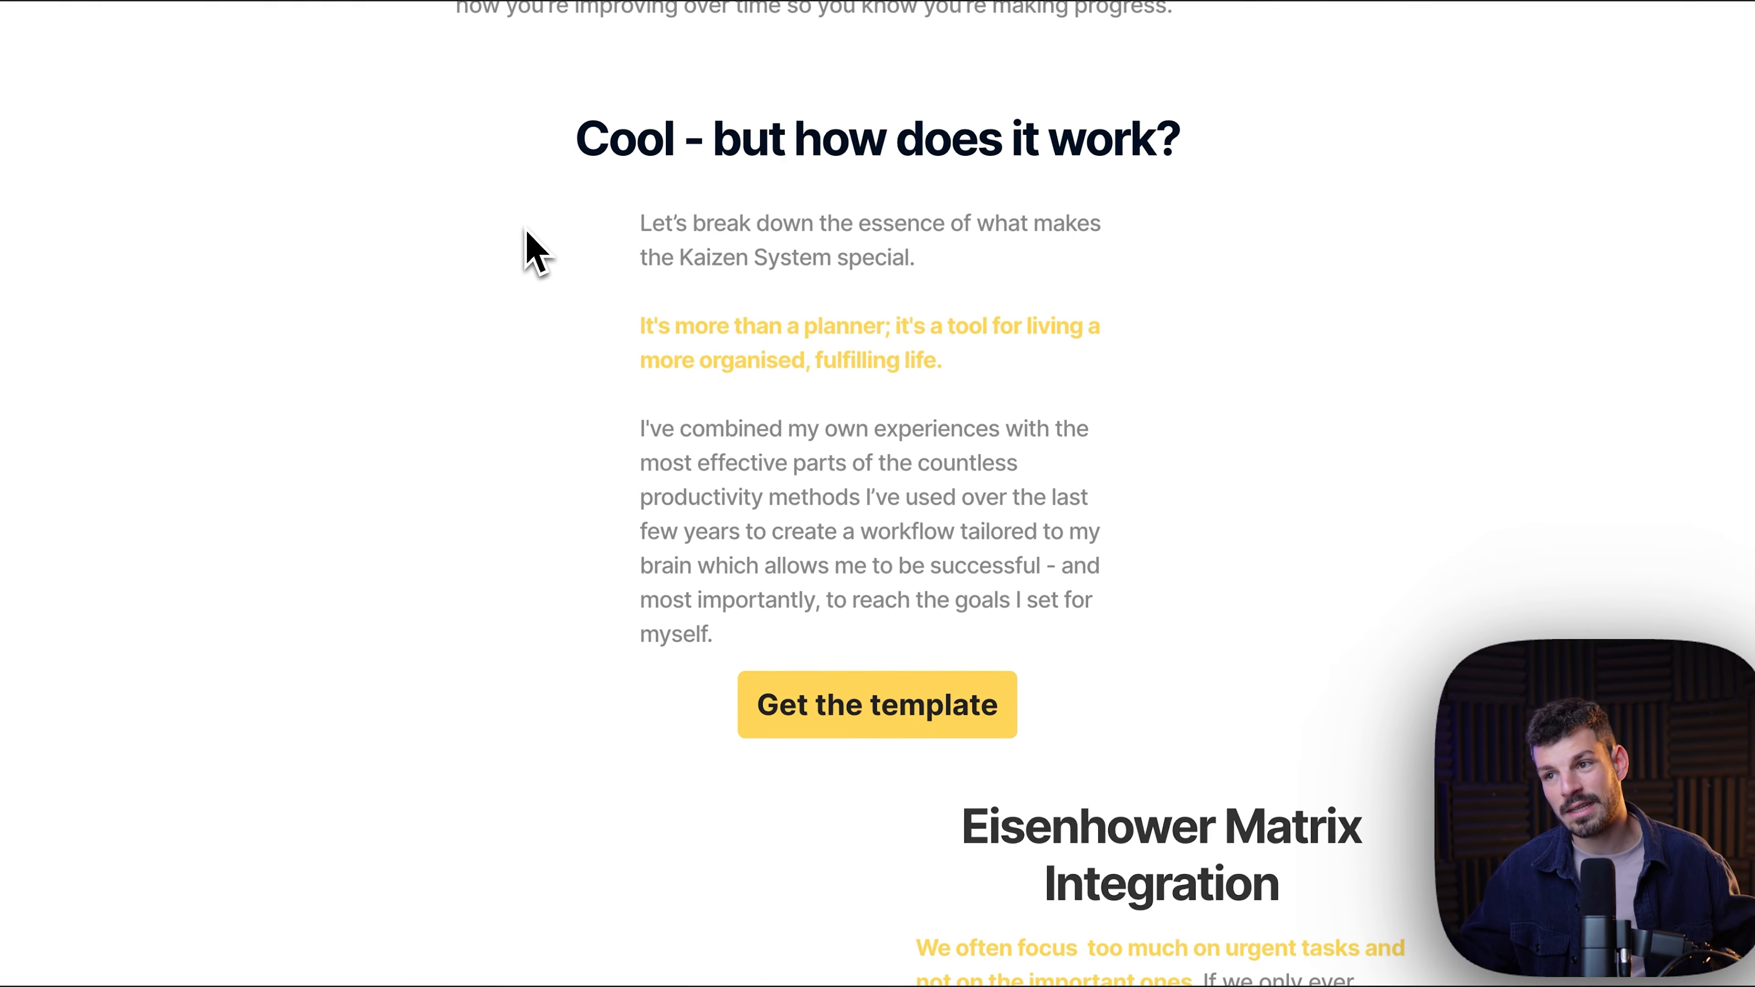
Step: Examine the feature sections, from Eisenhower Matrix Integration and the 4-Dimensional Intent Model to the micro-commitment, customization, weekly reflection and action-oriented design cards
scroll(532, 256, "down", 5)
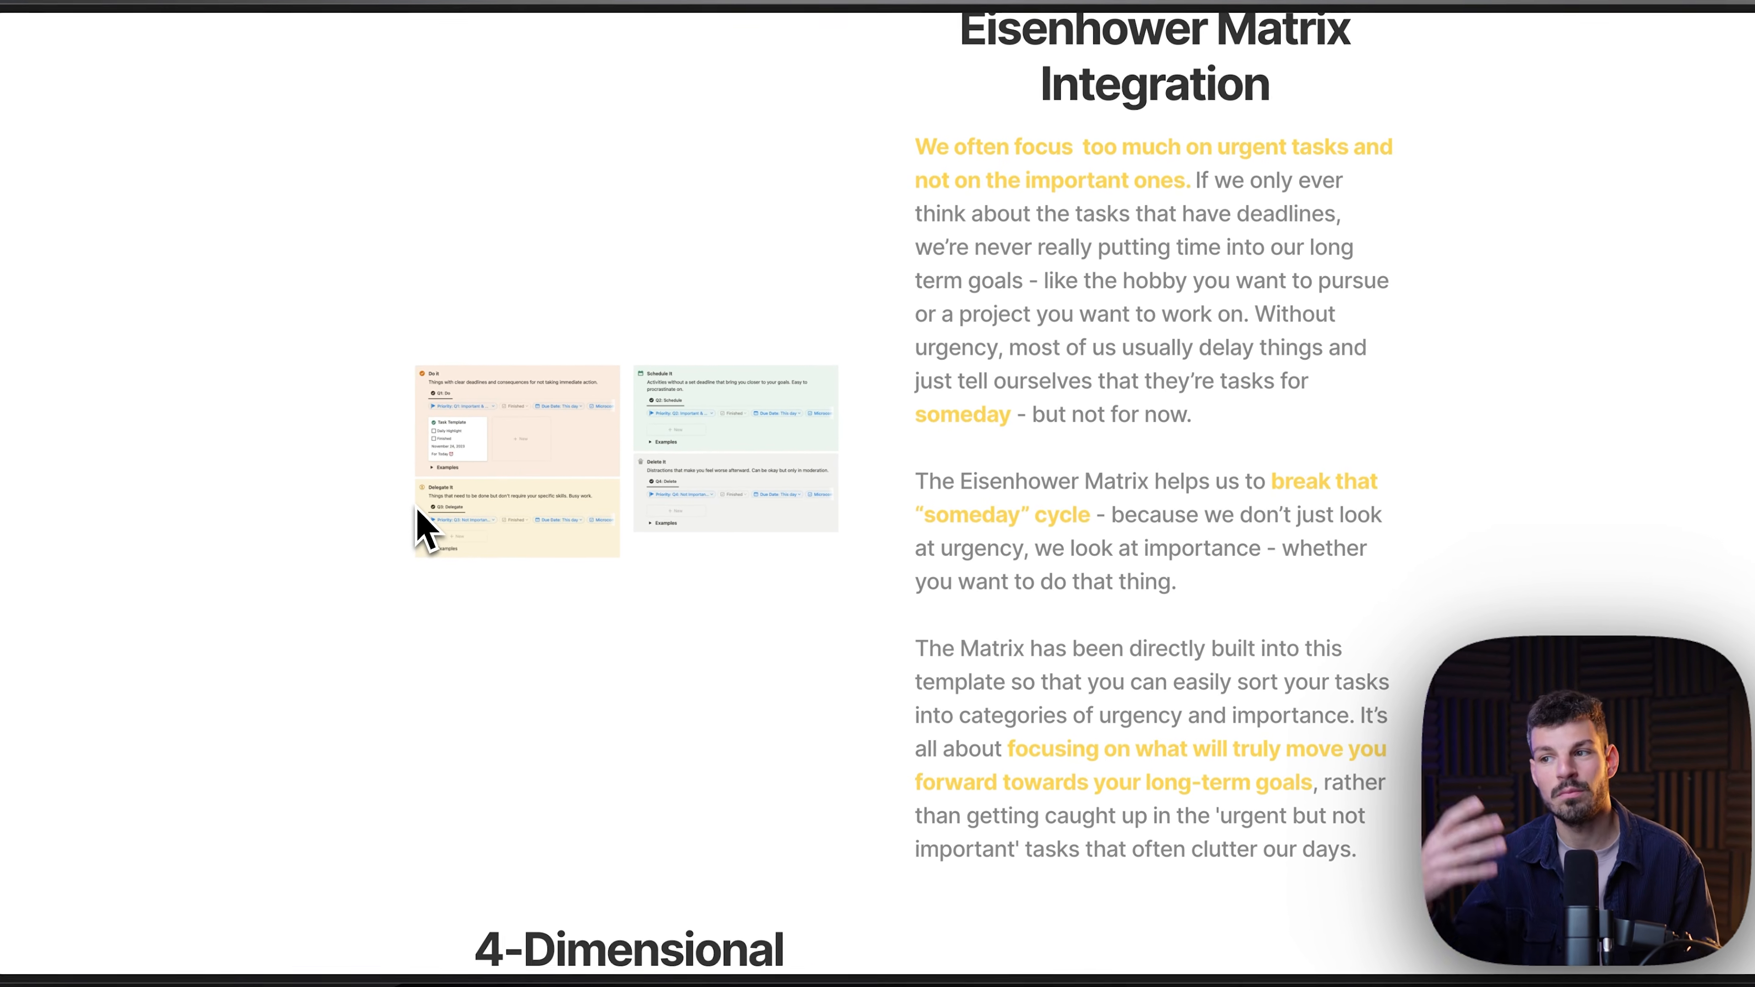
scroll(420, 529, "down", 8)
scroll(420, 529, "up", 6)
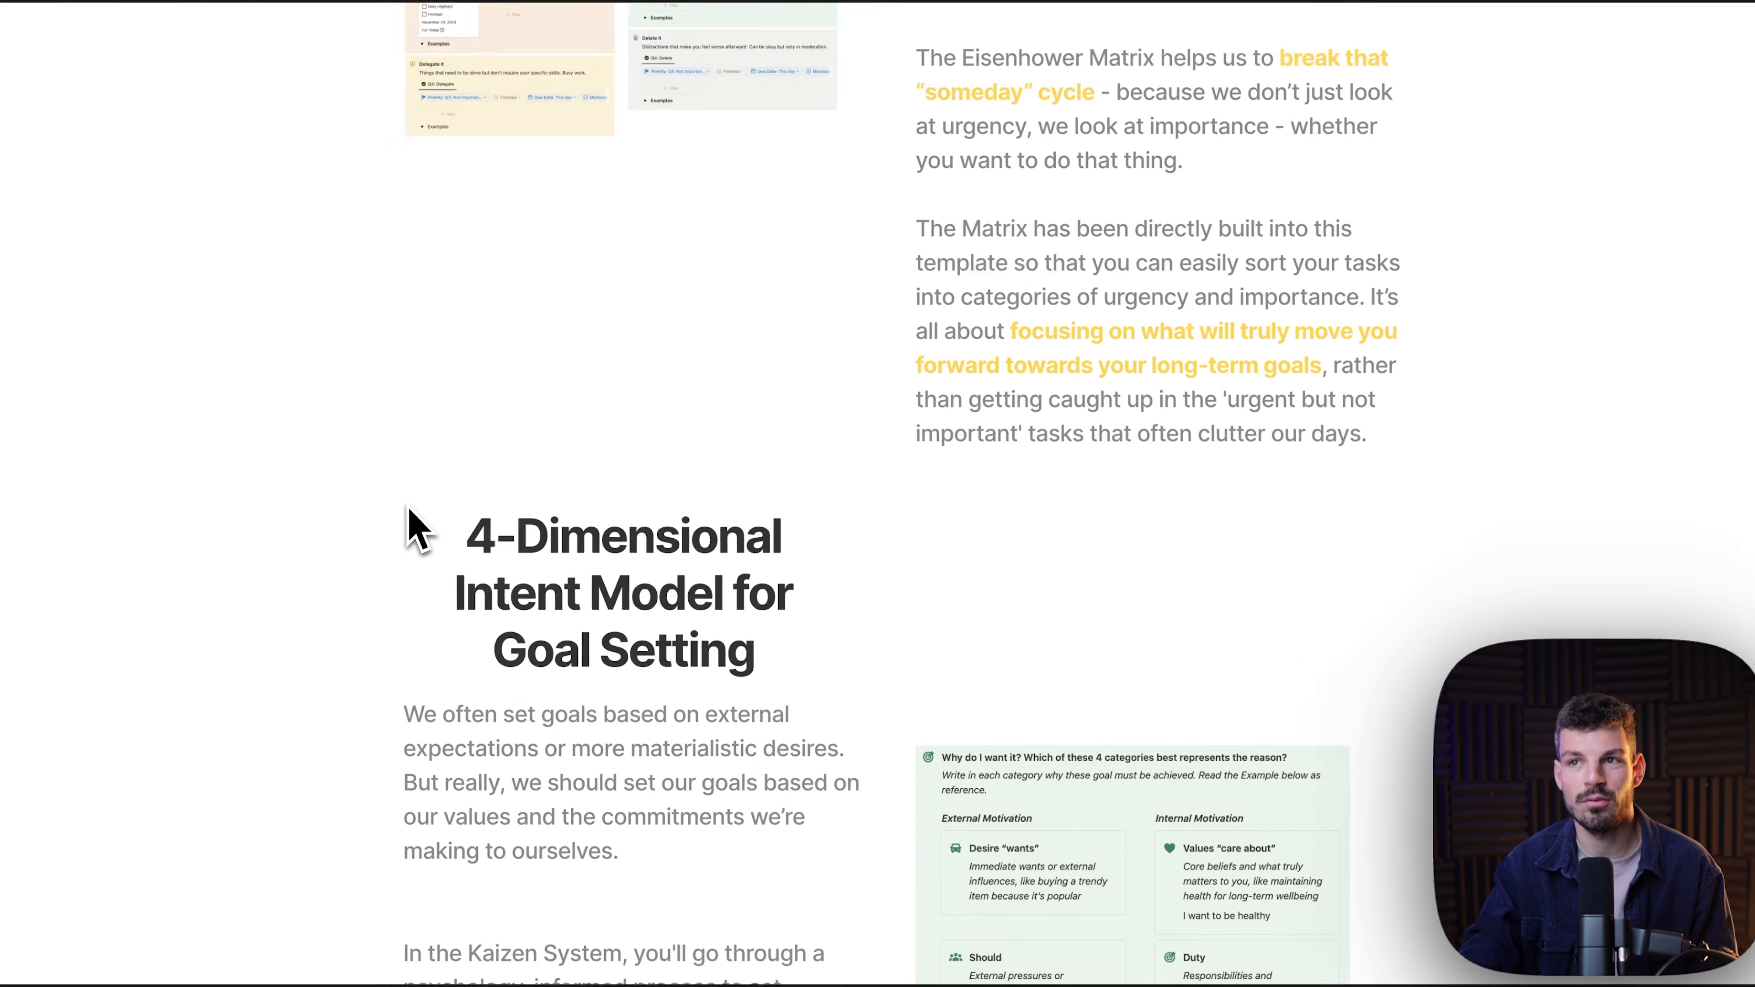
scroll(408, 528, "down", 10)
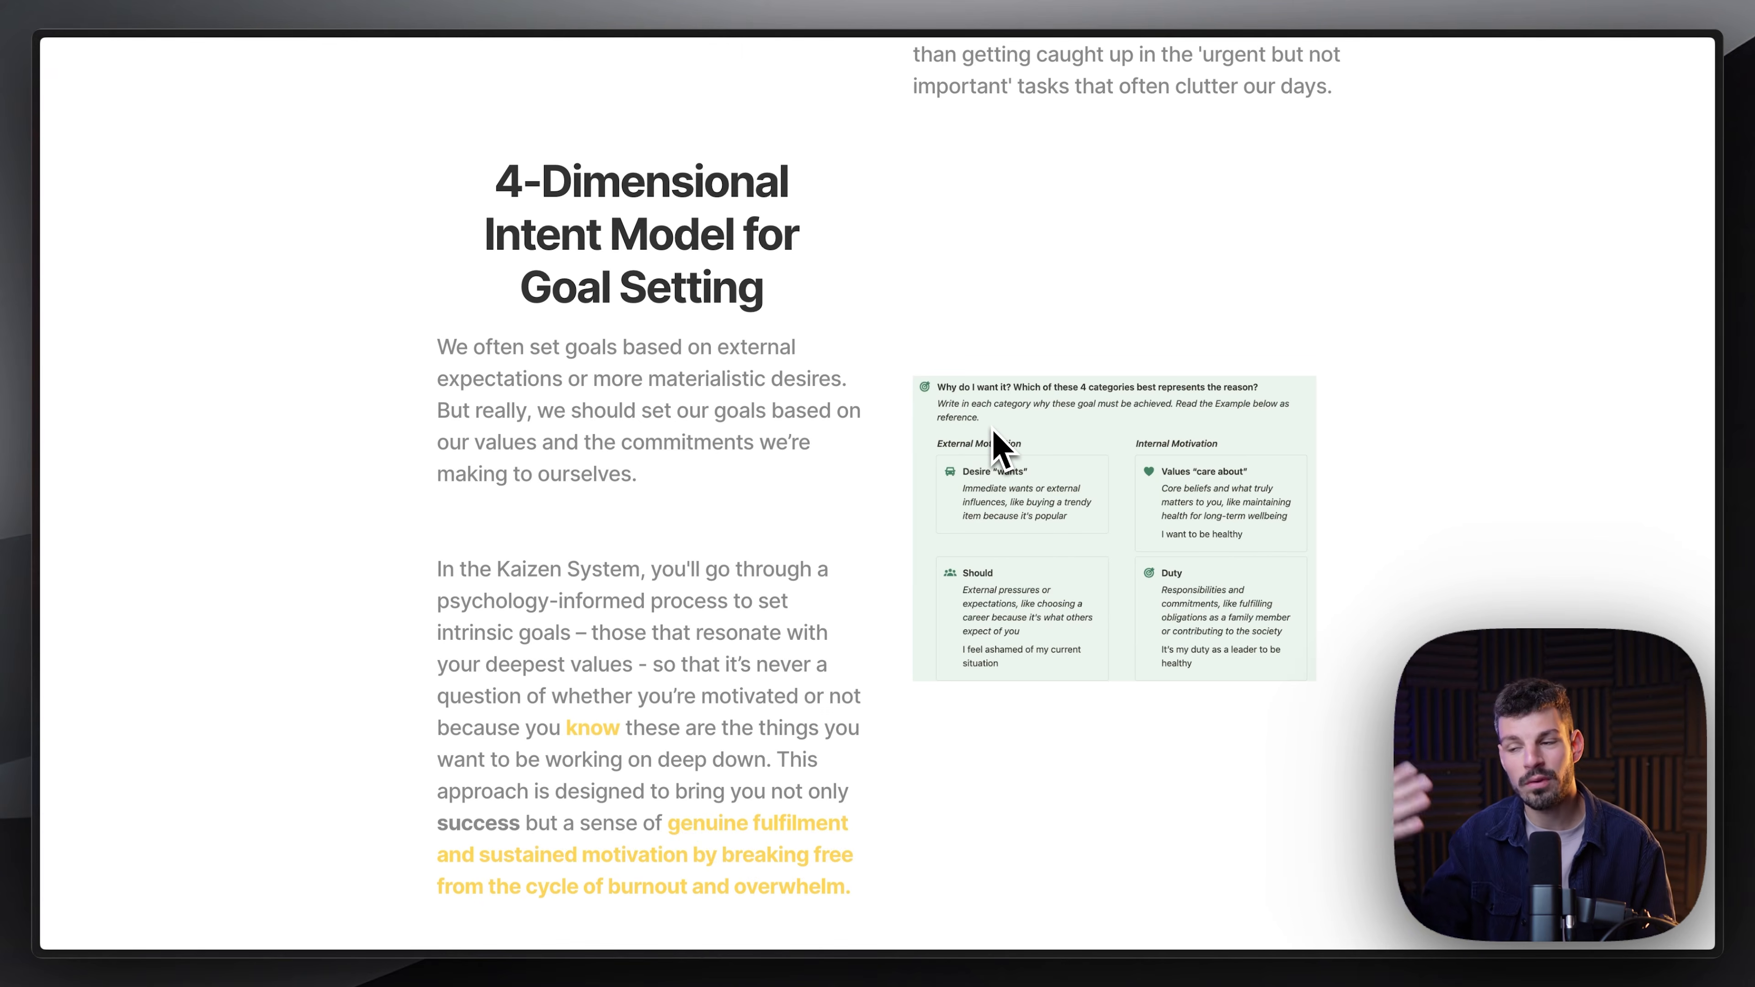
scroll(994, 432, "down", 15)
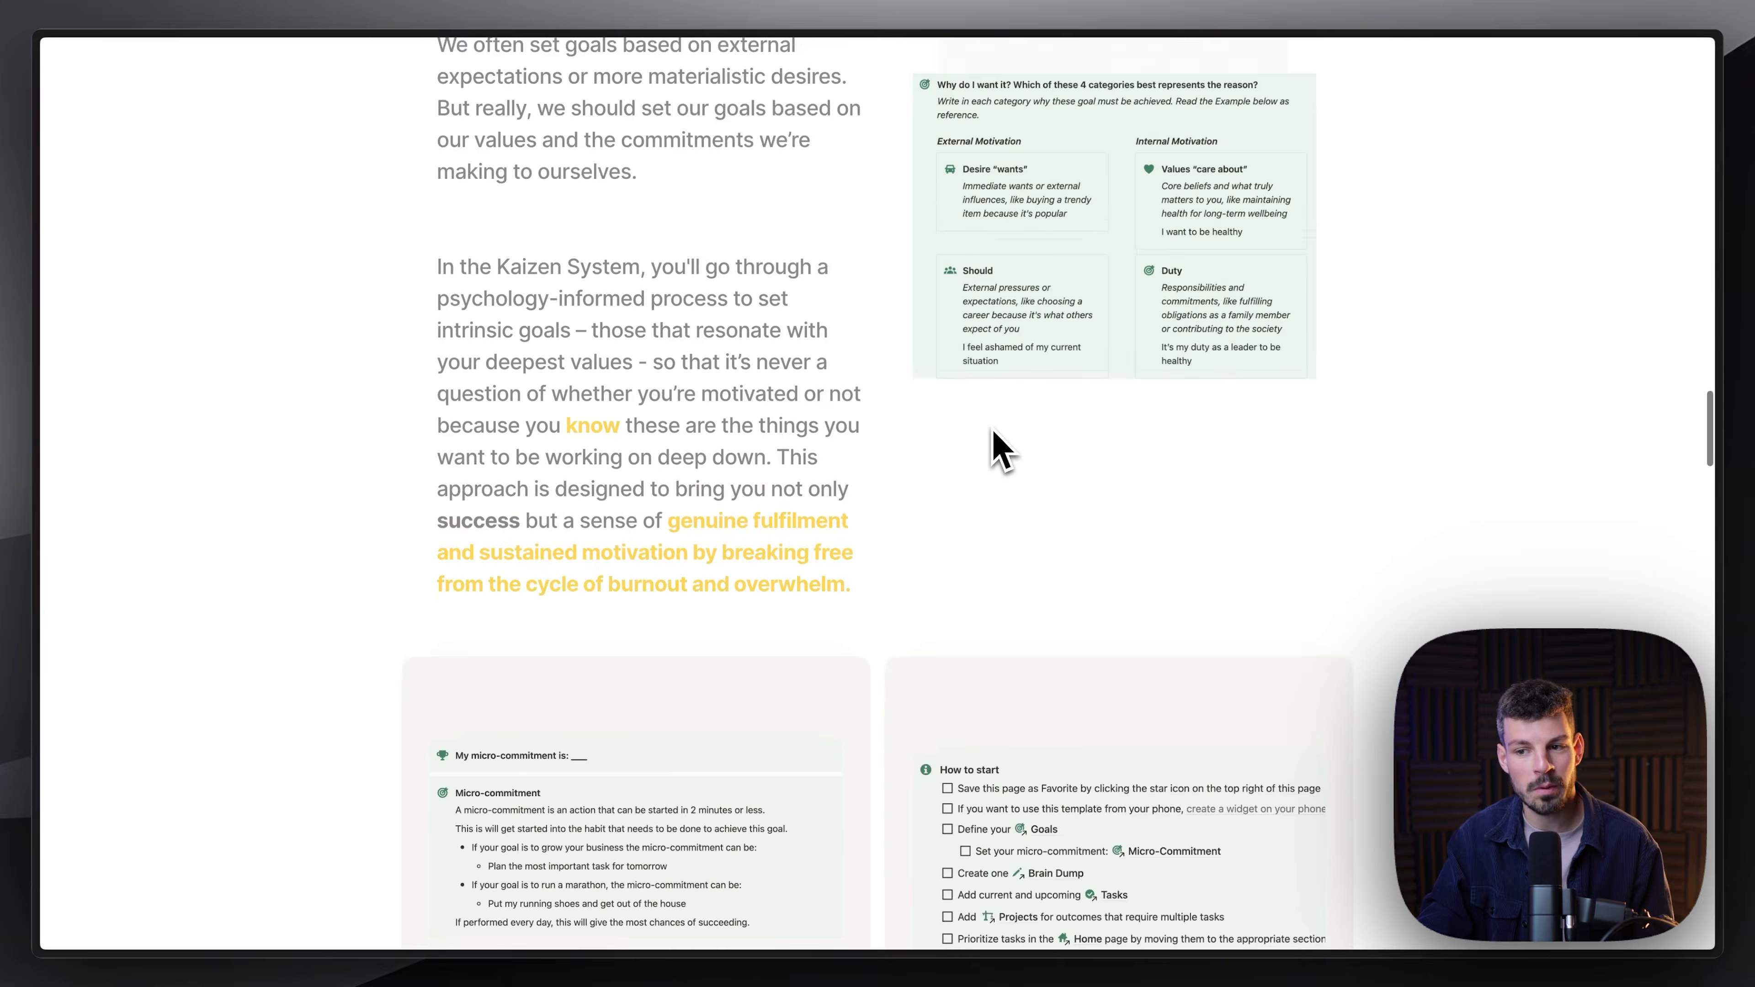
scroll(995, 435, "up", 3)
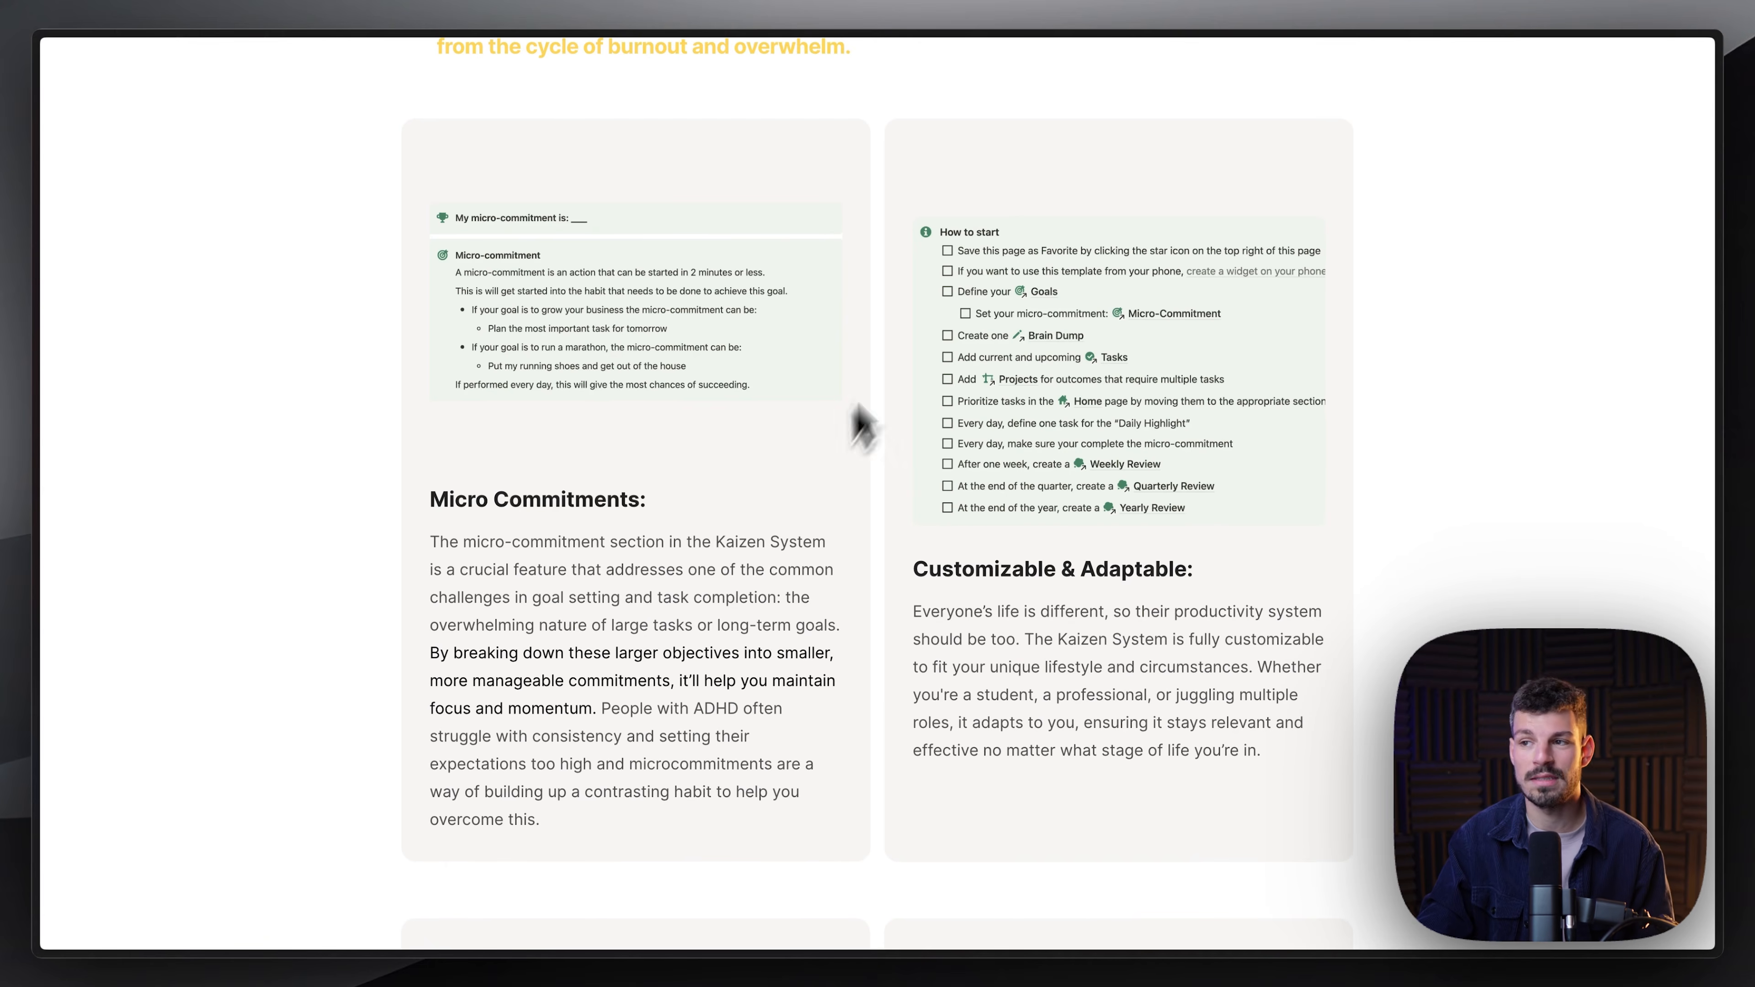
scroll(1000, 387, "down", 9)
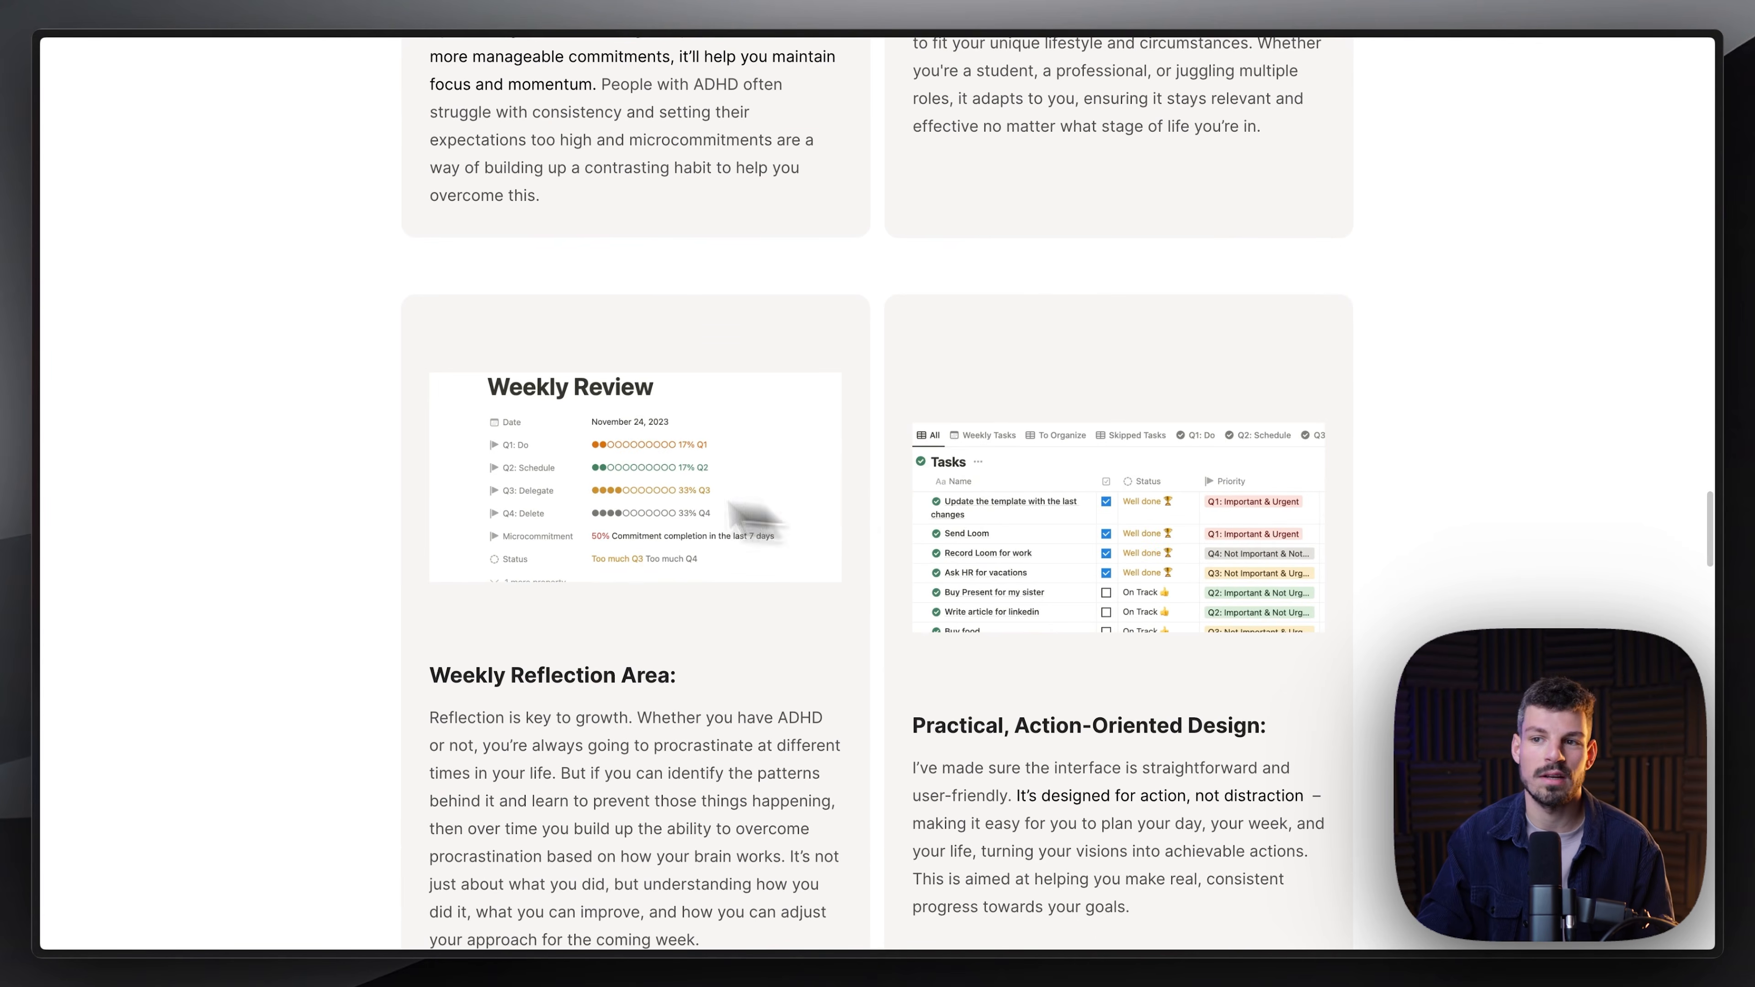
scroll(772, 743, "down", 10)
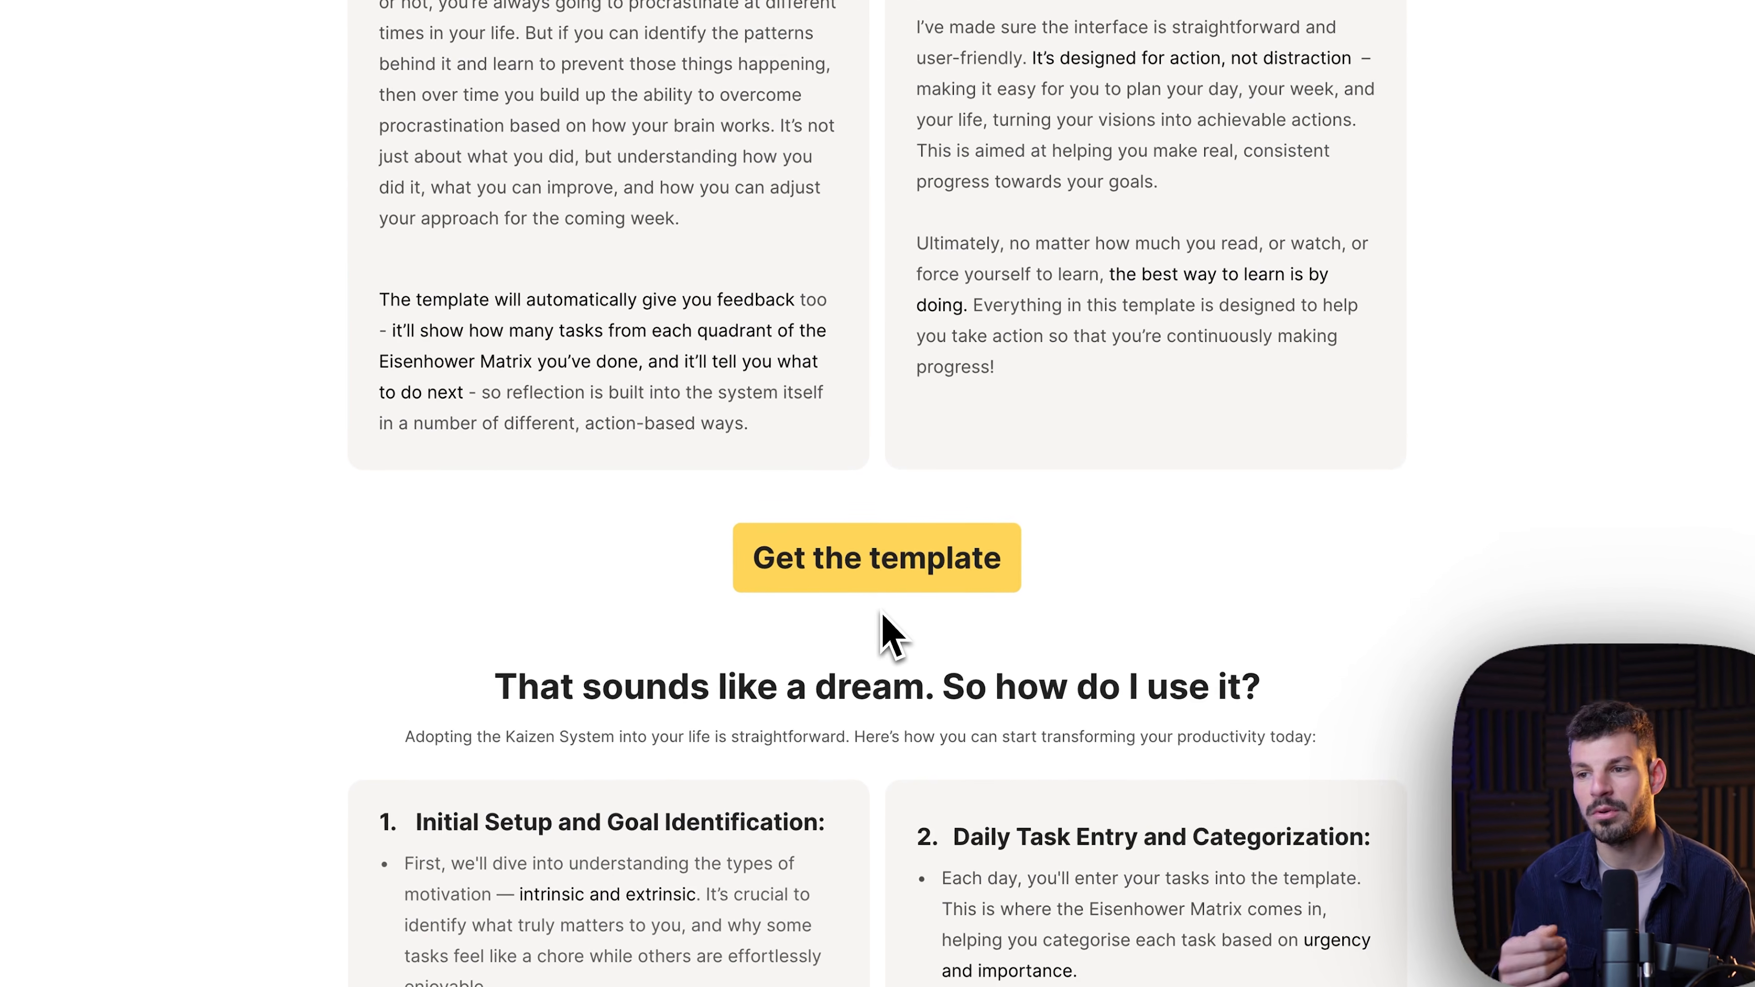
Step: Review the six how-to-use cards and the customer feedback section, highlighting the text that introduces the testimonials
scroll(884, 618, "down", 5)
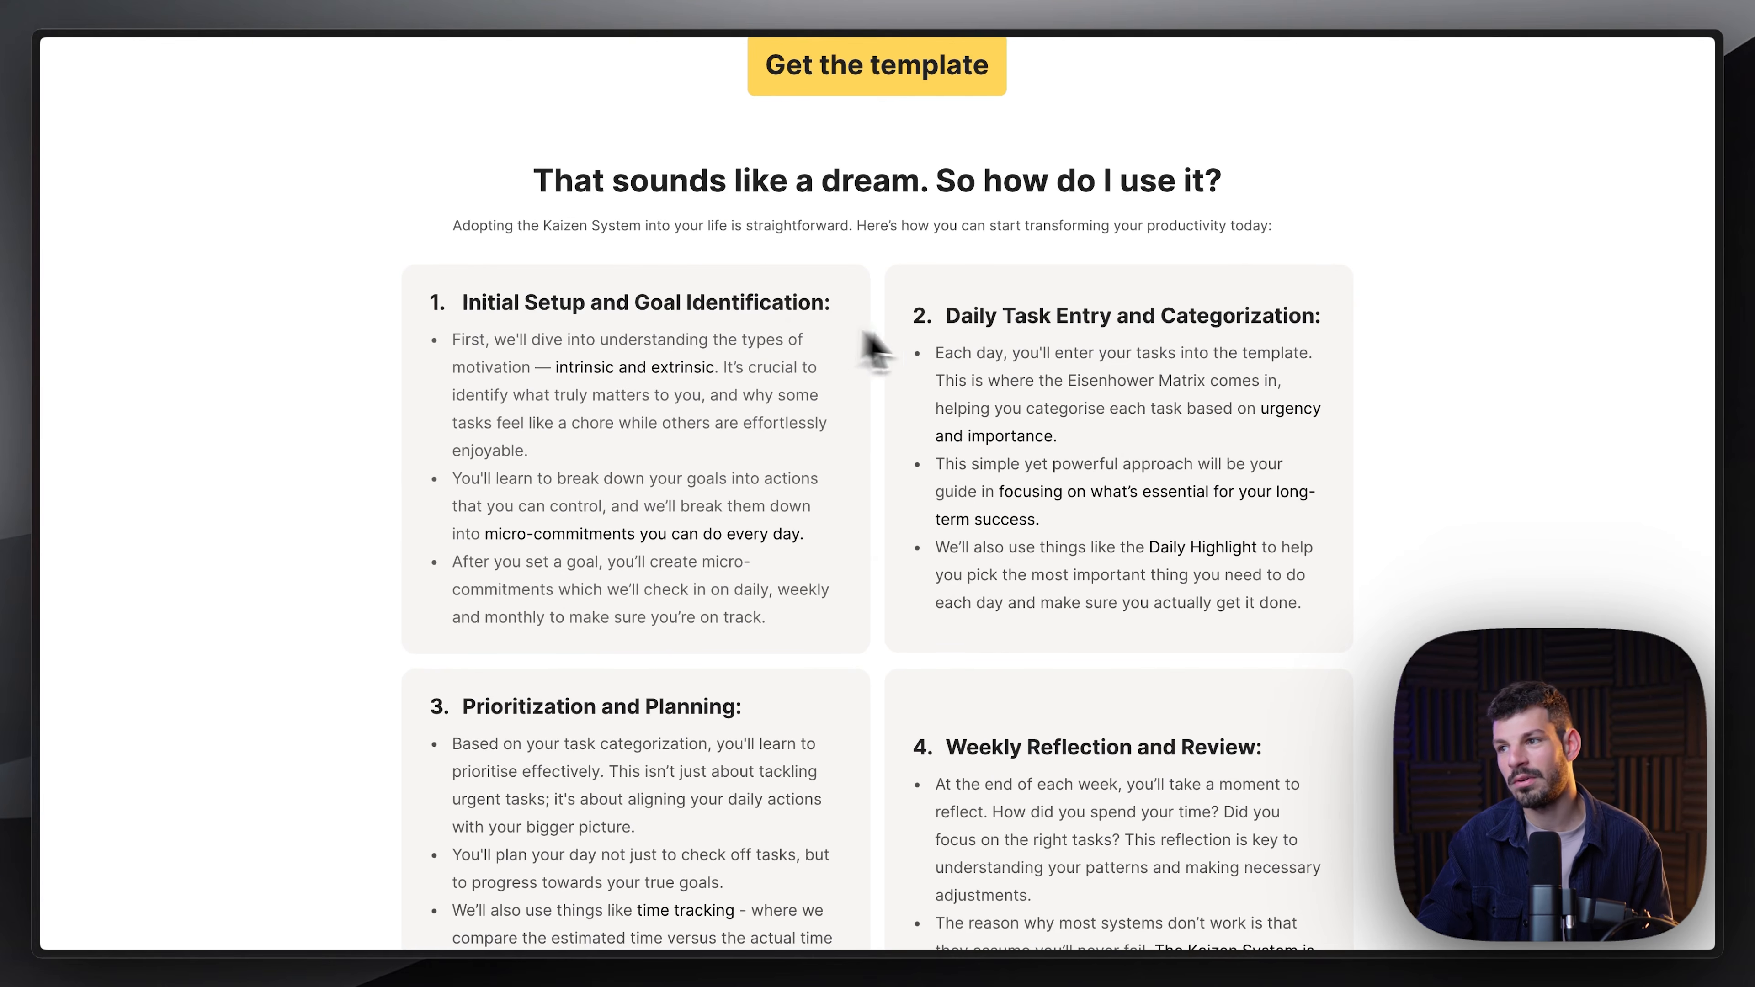
scroll(373, 744, "down", 2)
scroll(408, 809, "up", 2)
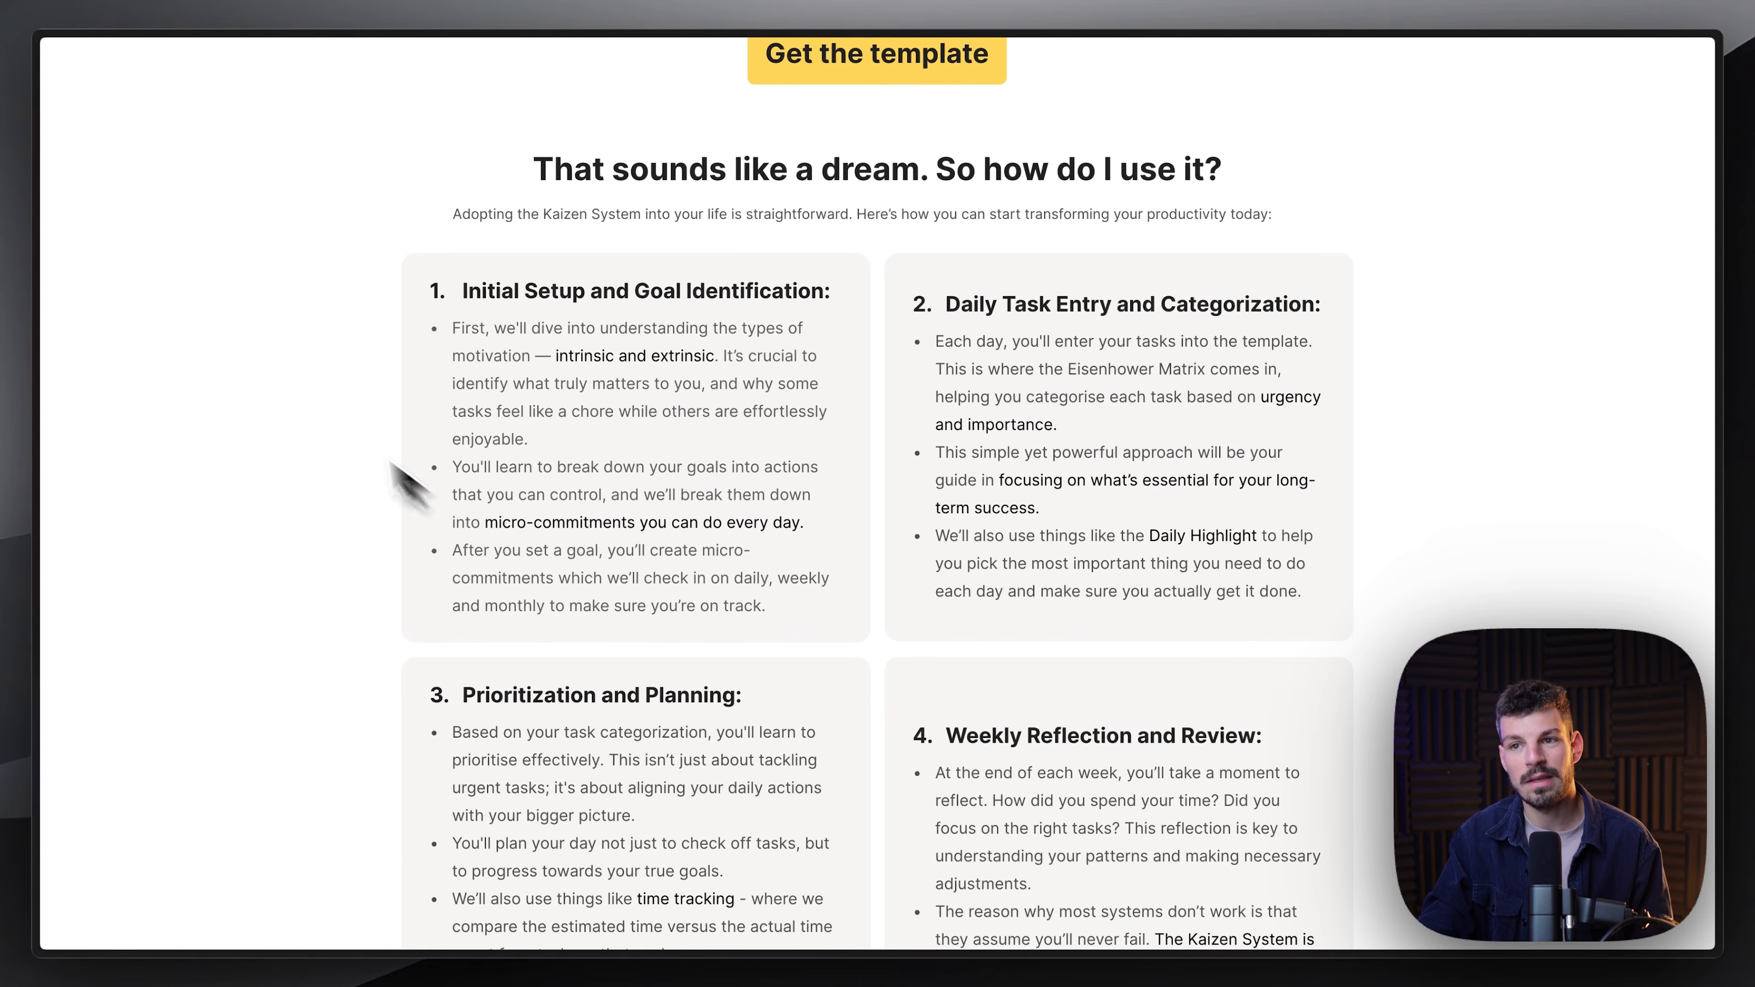
scroll(699, 484, "down", 5)
scroll(709, 628, "down", 4)
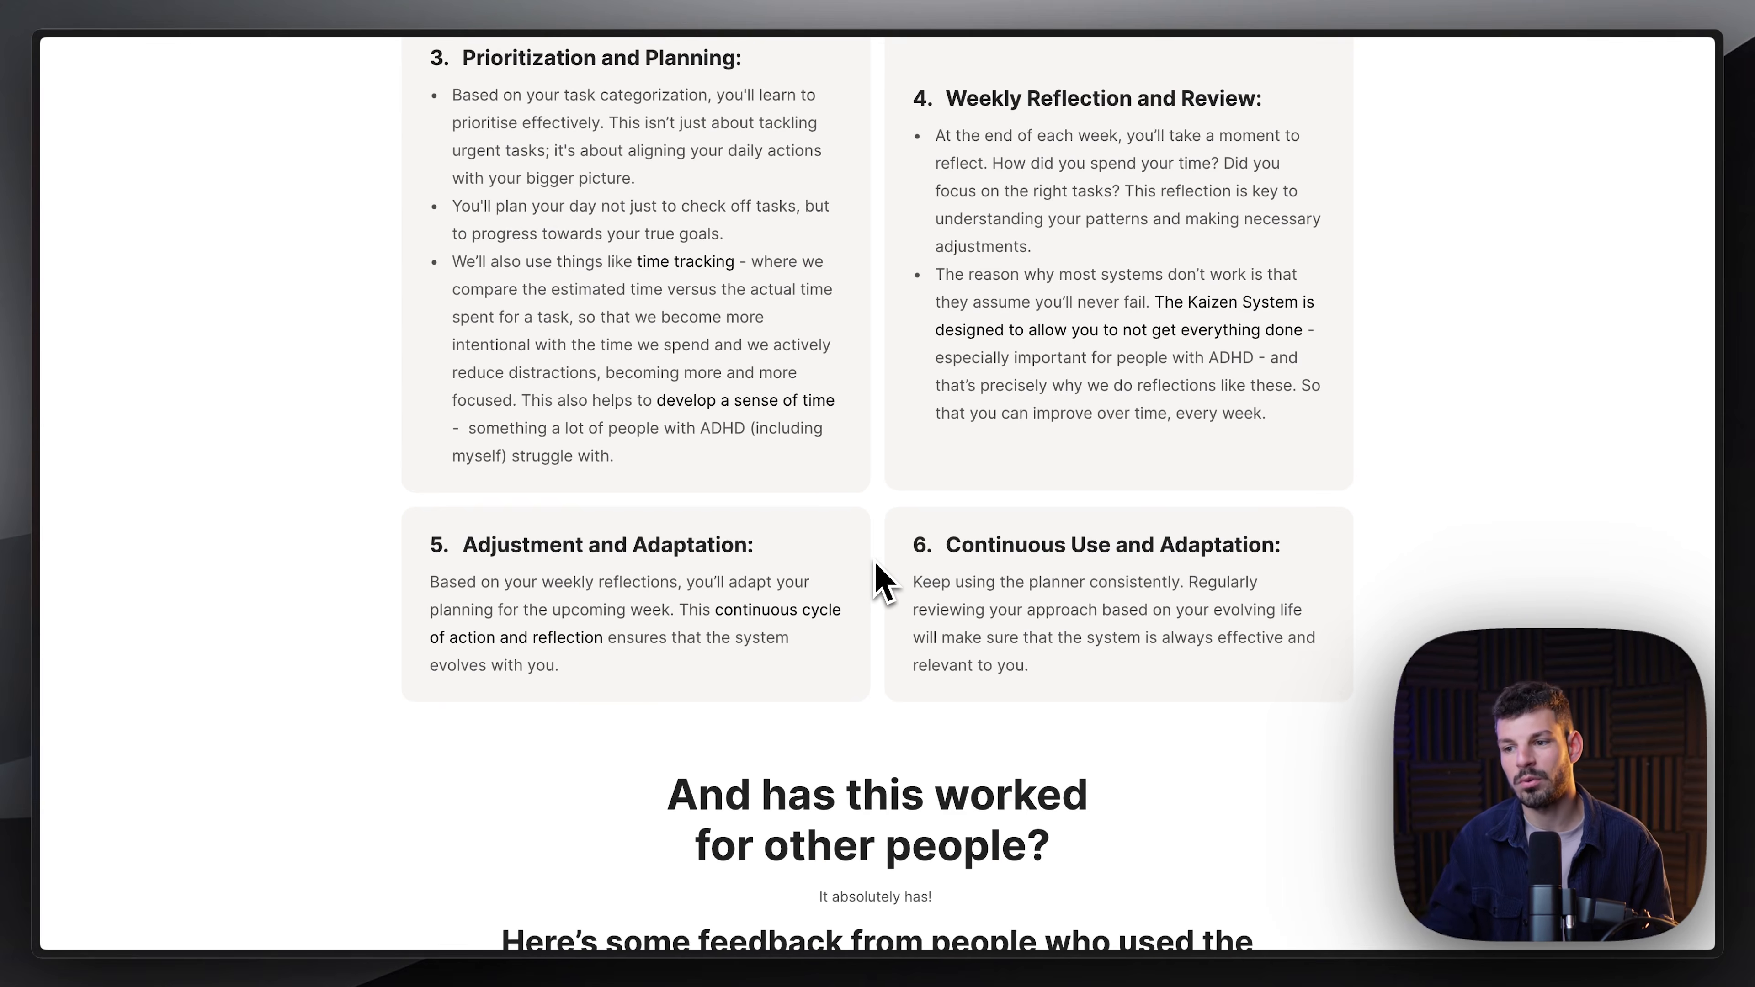
scroll(875, 561, "down", 5)
scroll(877, 571, "down", 2)
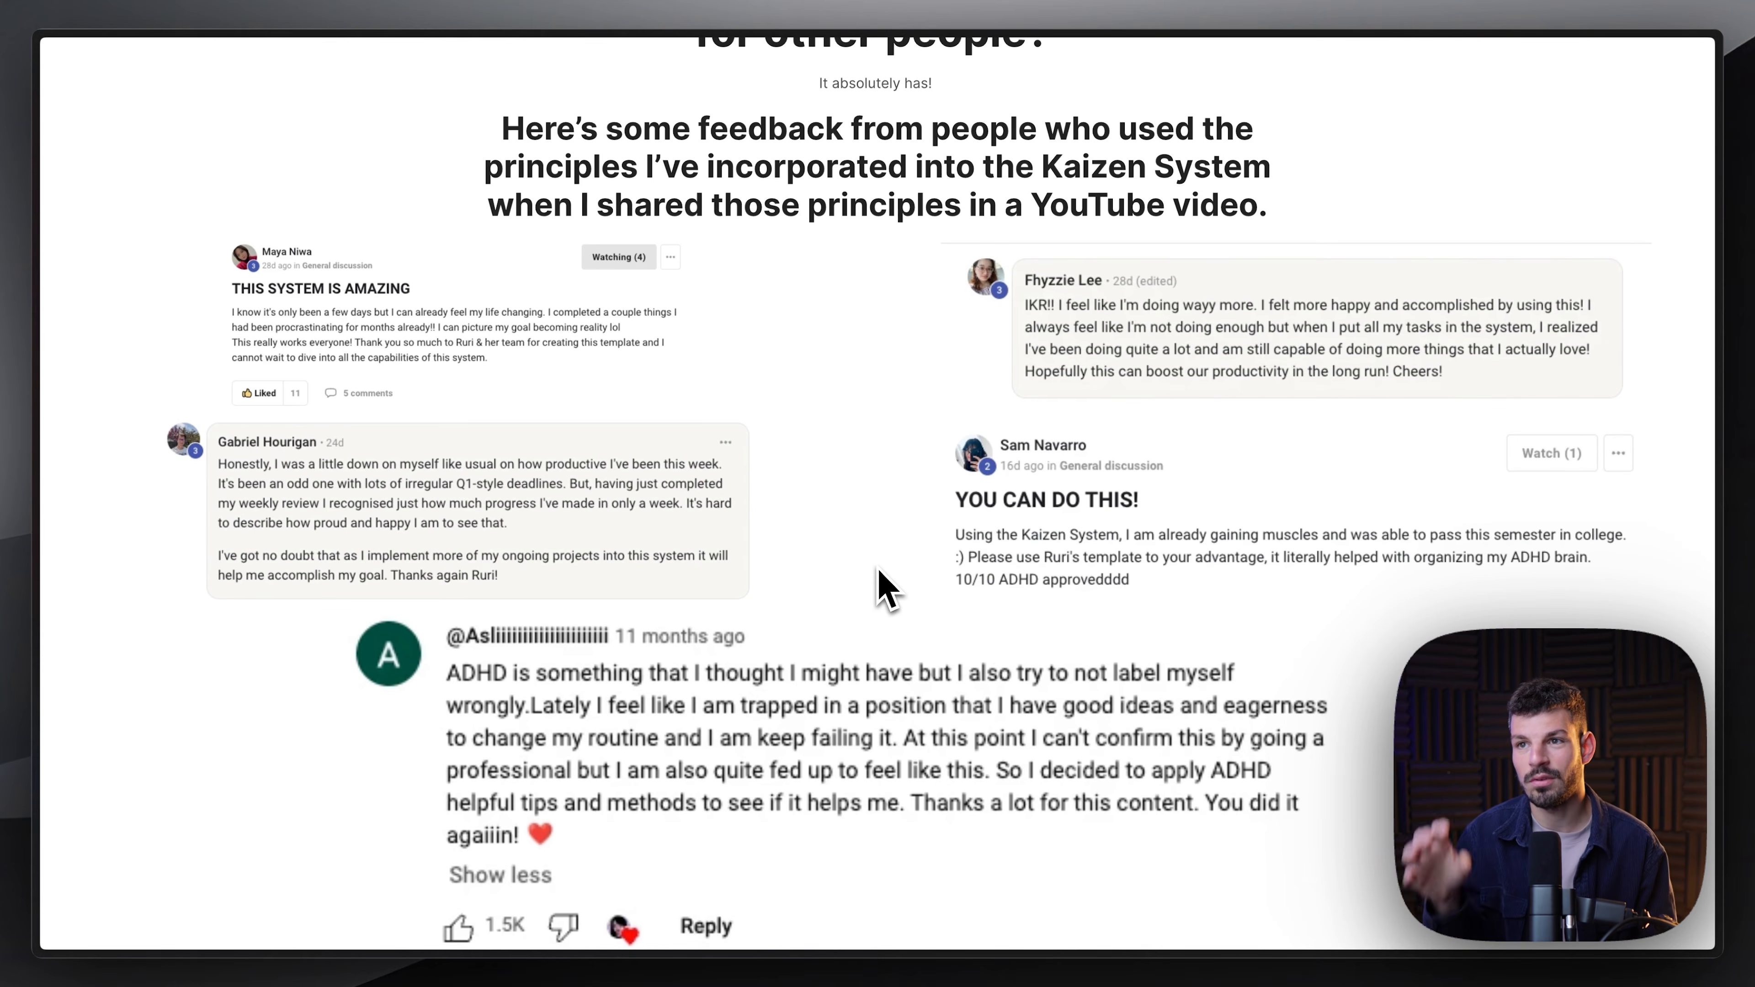
scroll(887, 587, "up", 2)
left_click_drag(769, 244, 894, 320)
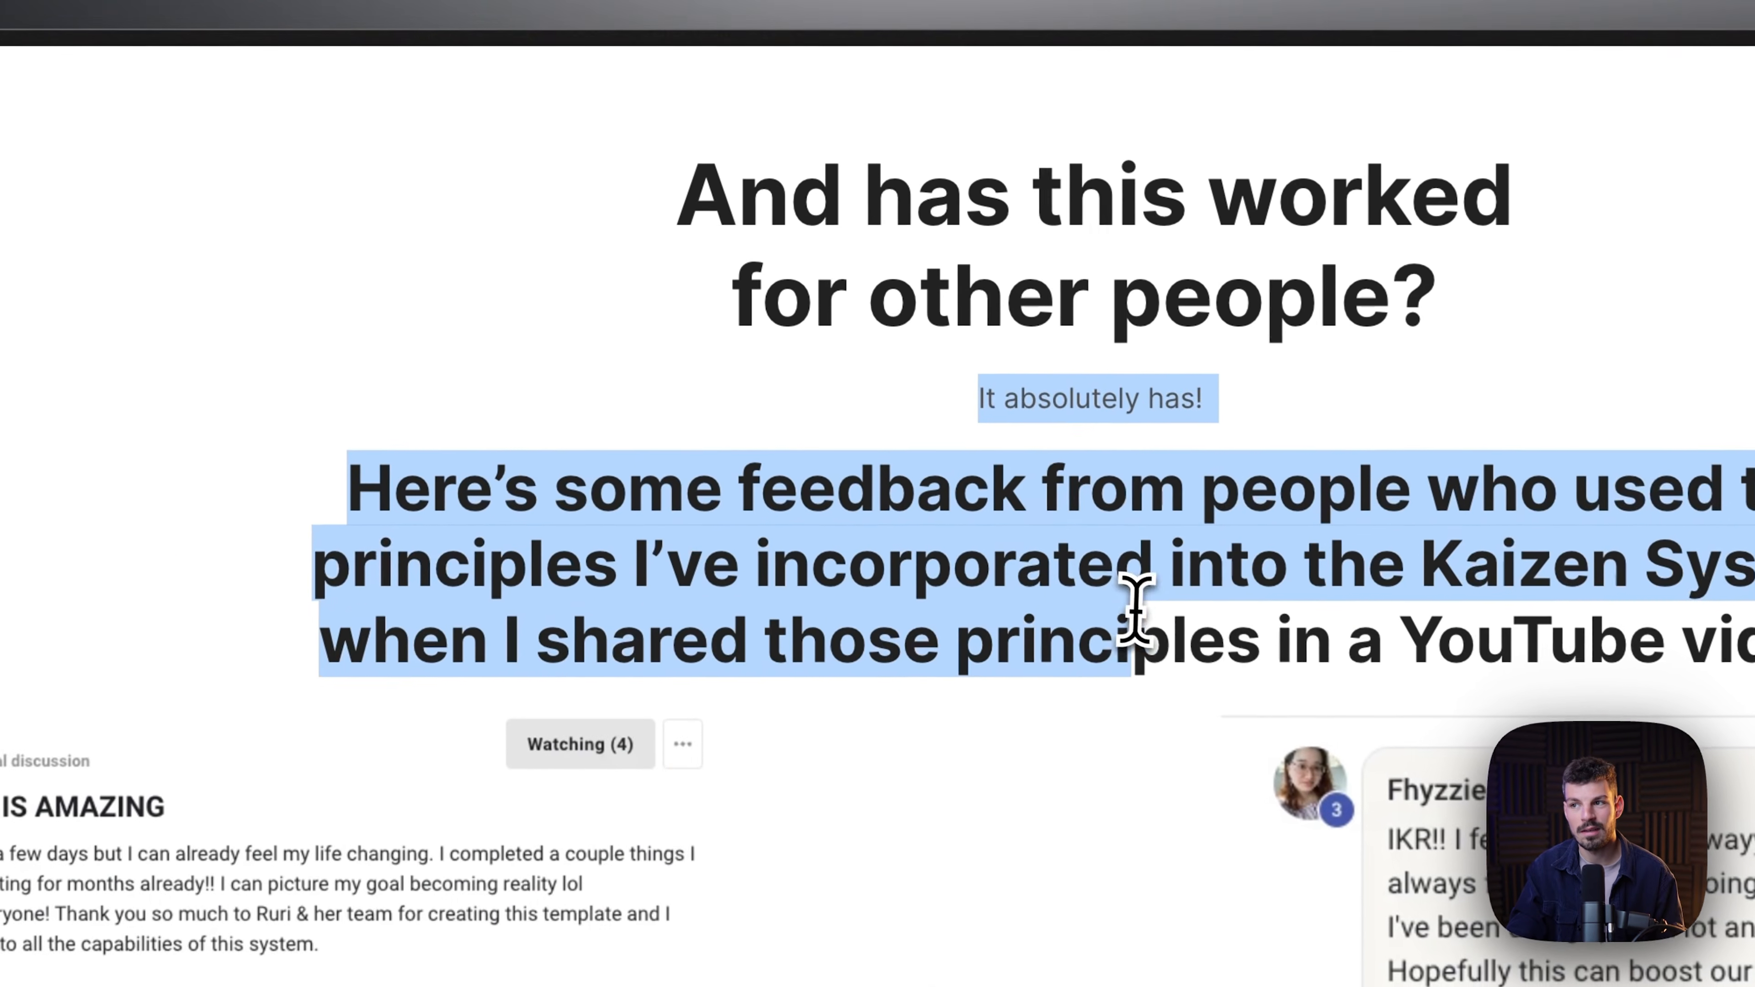
left_click_drag(1136, 609, 1265, 654)
left_click(1273, 646)
Step: Read the pricing section under "Awesome. So how much does it cost?", including the launch discount offer
scroll(1274, 647, "down", 6)
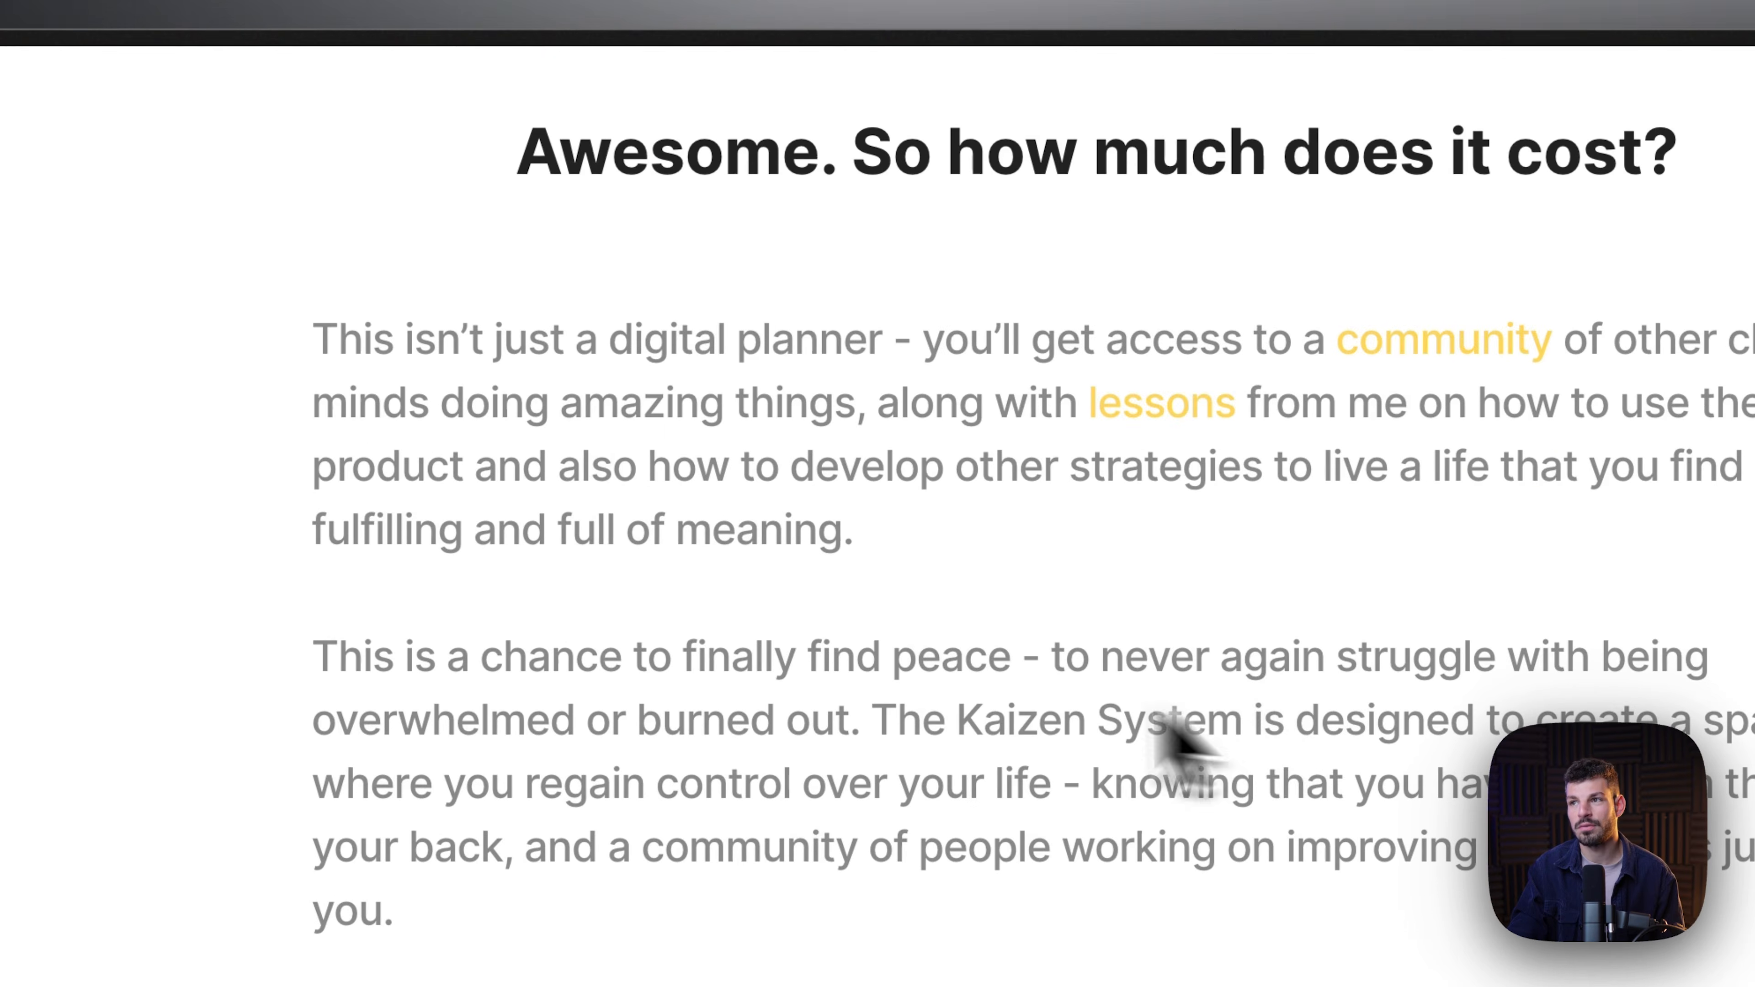
scroll(1175, 740, "down", 6)
scroll(719, 346, "up", 3)
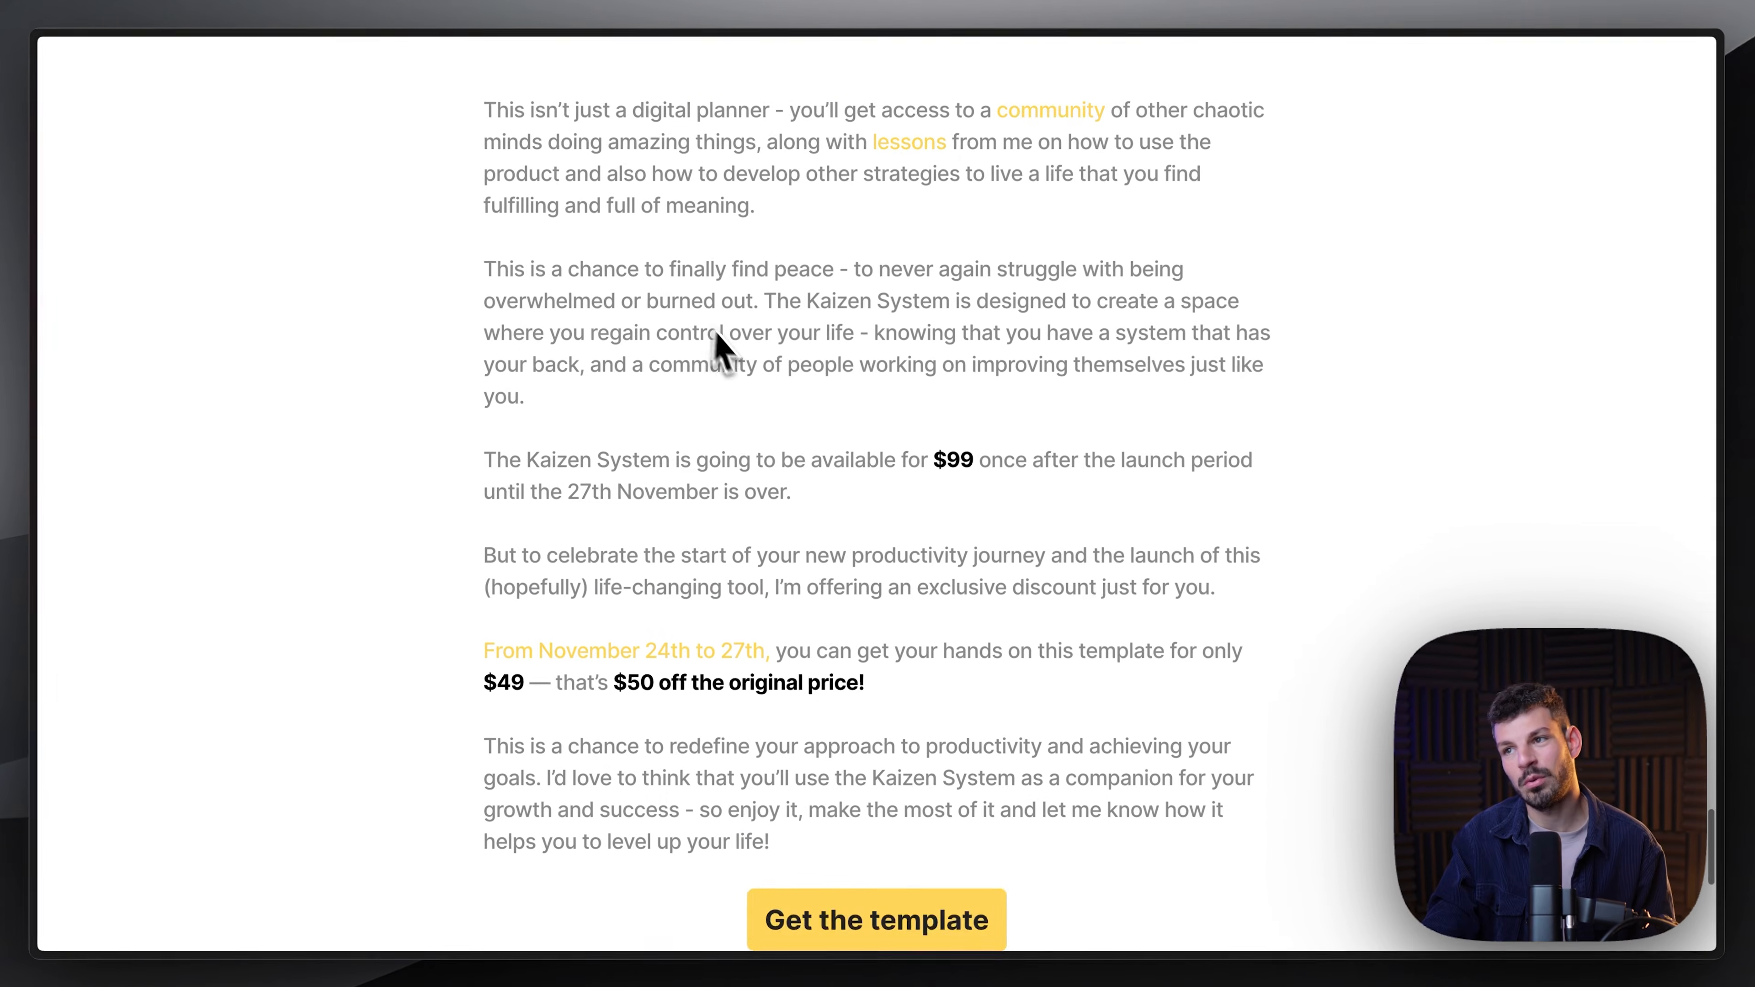
scroll(726, 342, "up", 2)
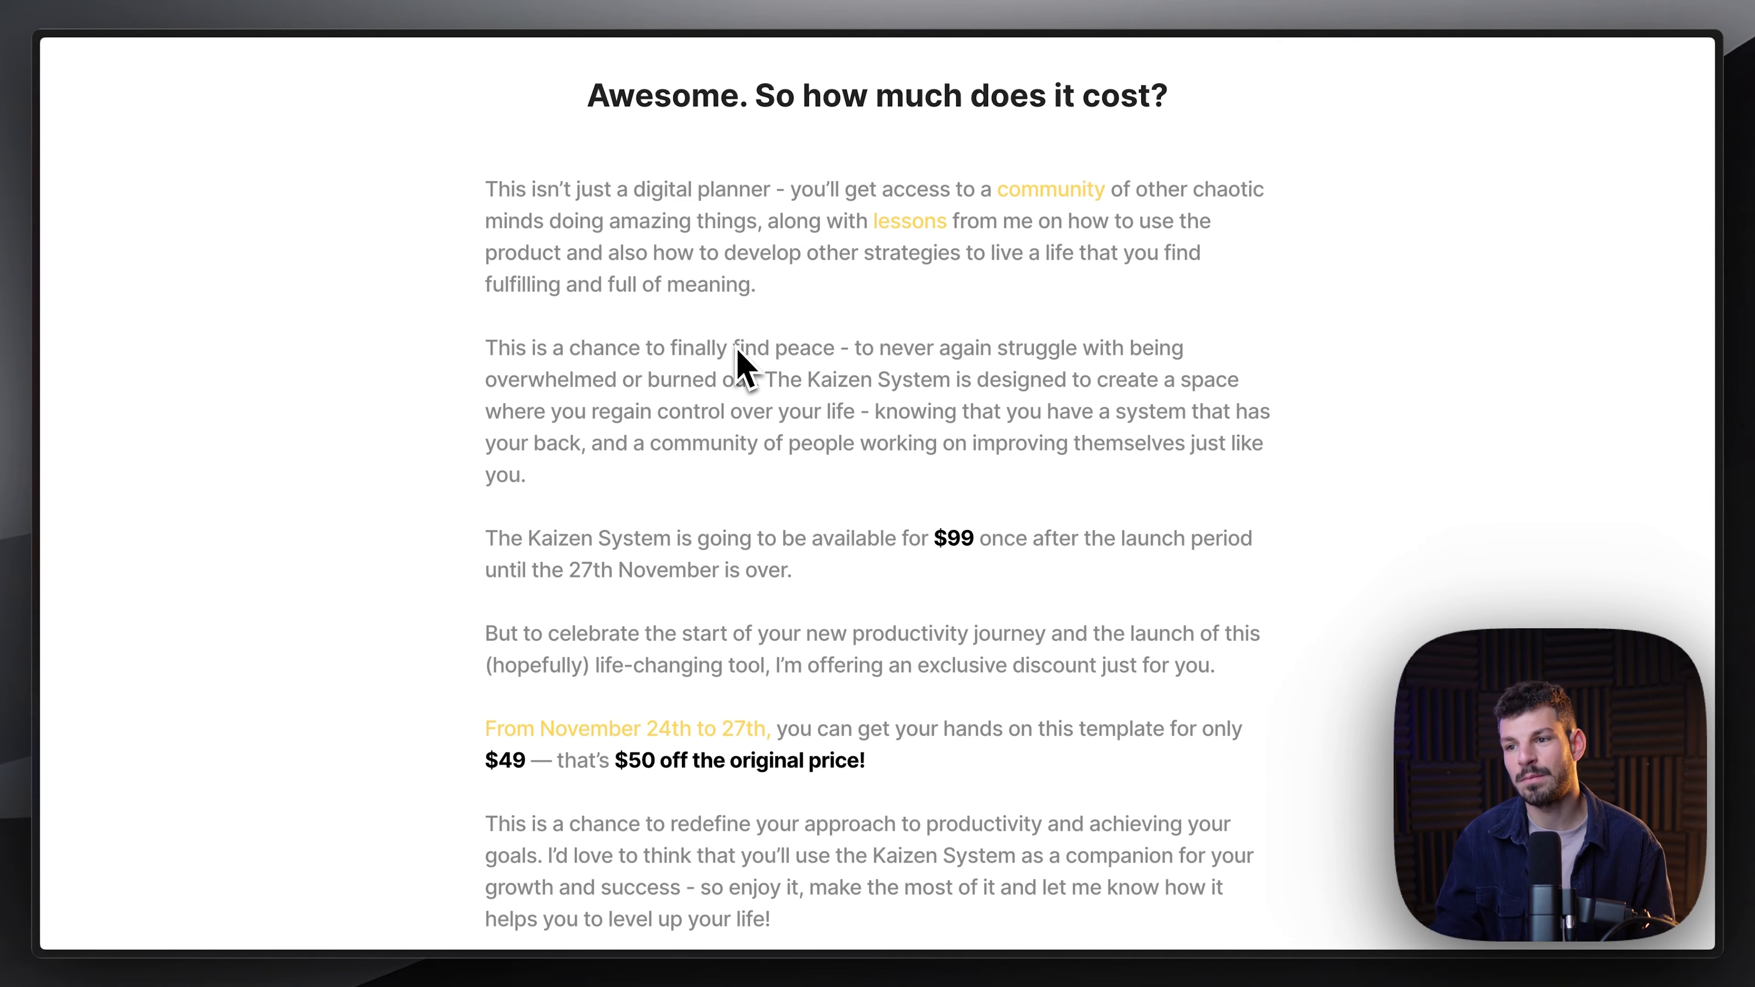
scroll(737, 349, "down", 3)
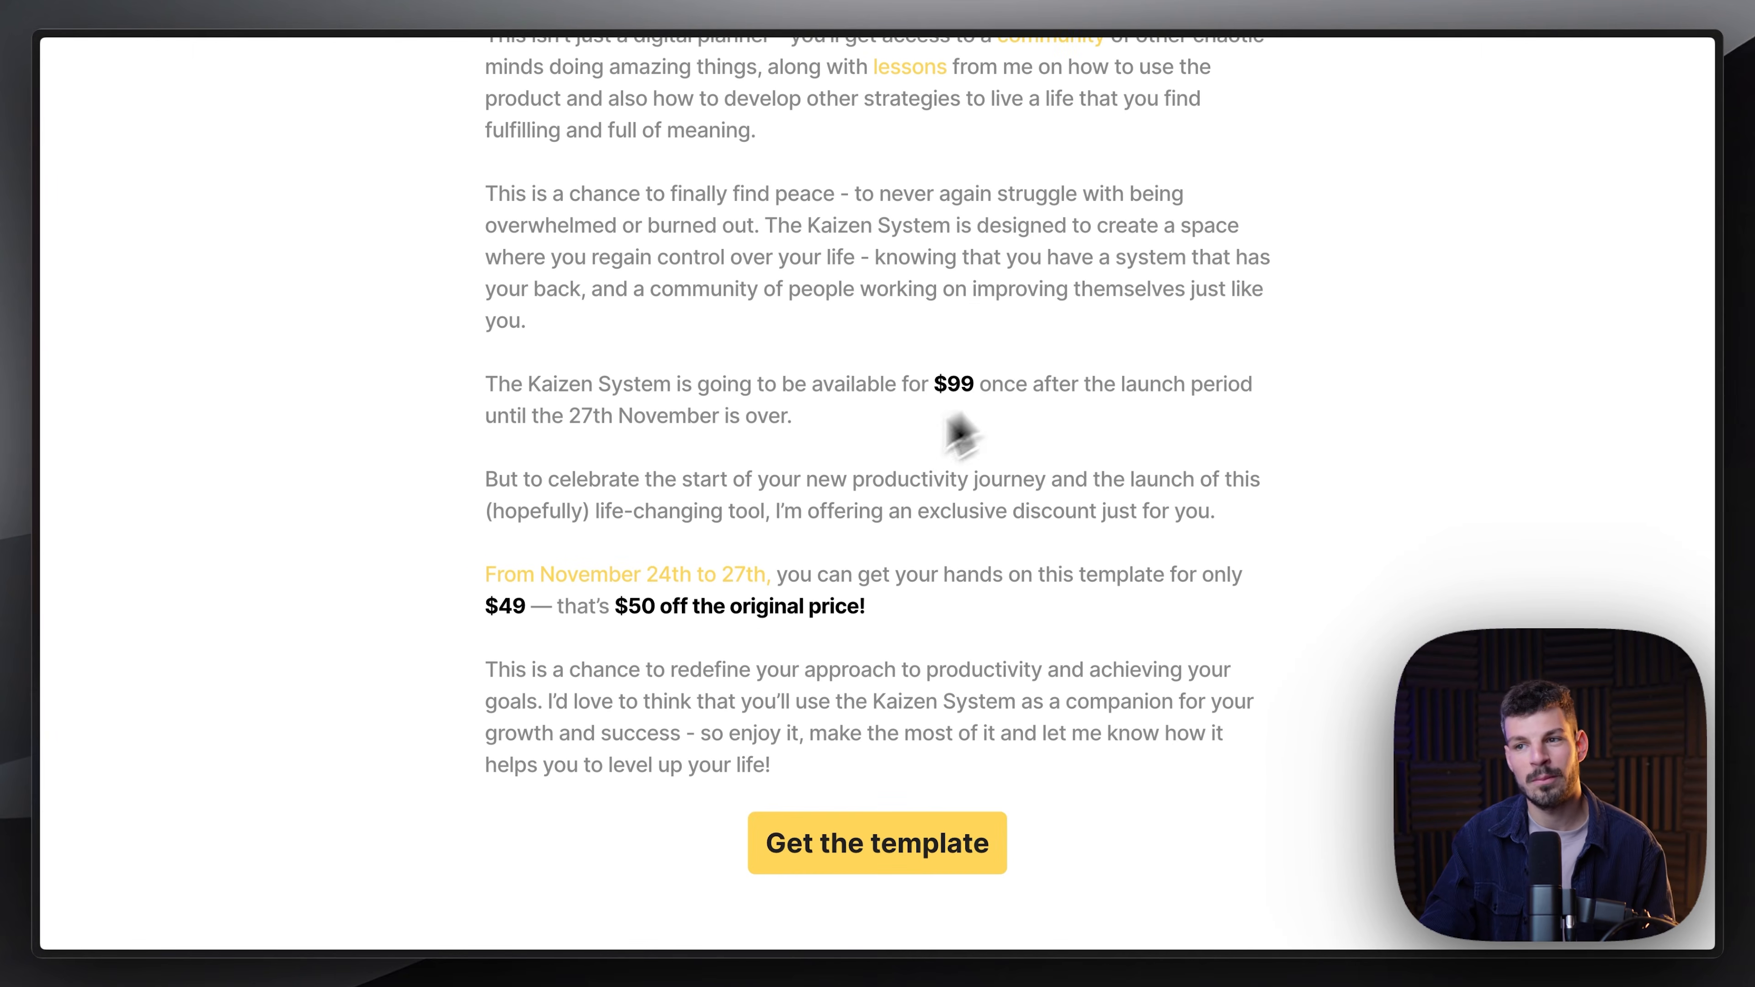
Step: Review the November 24th to 27th discount paragraph, highlighting it, and look over the frequently asked questions section below
triple_click(478, 583)
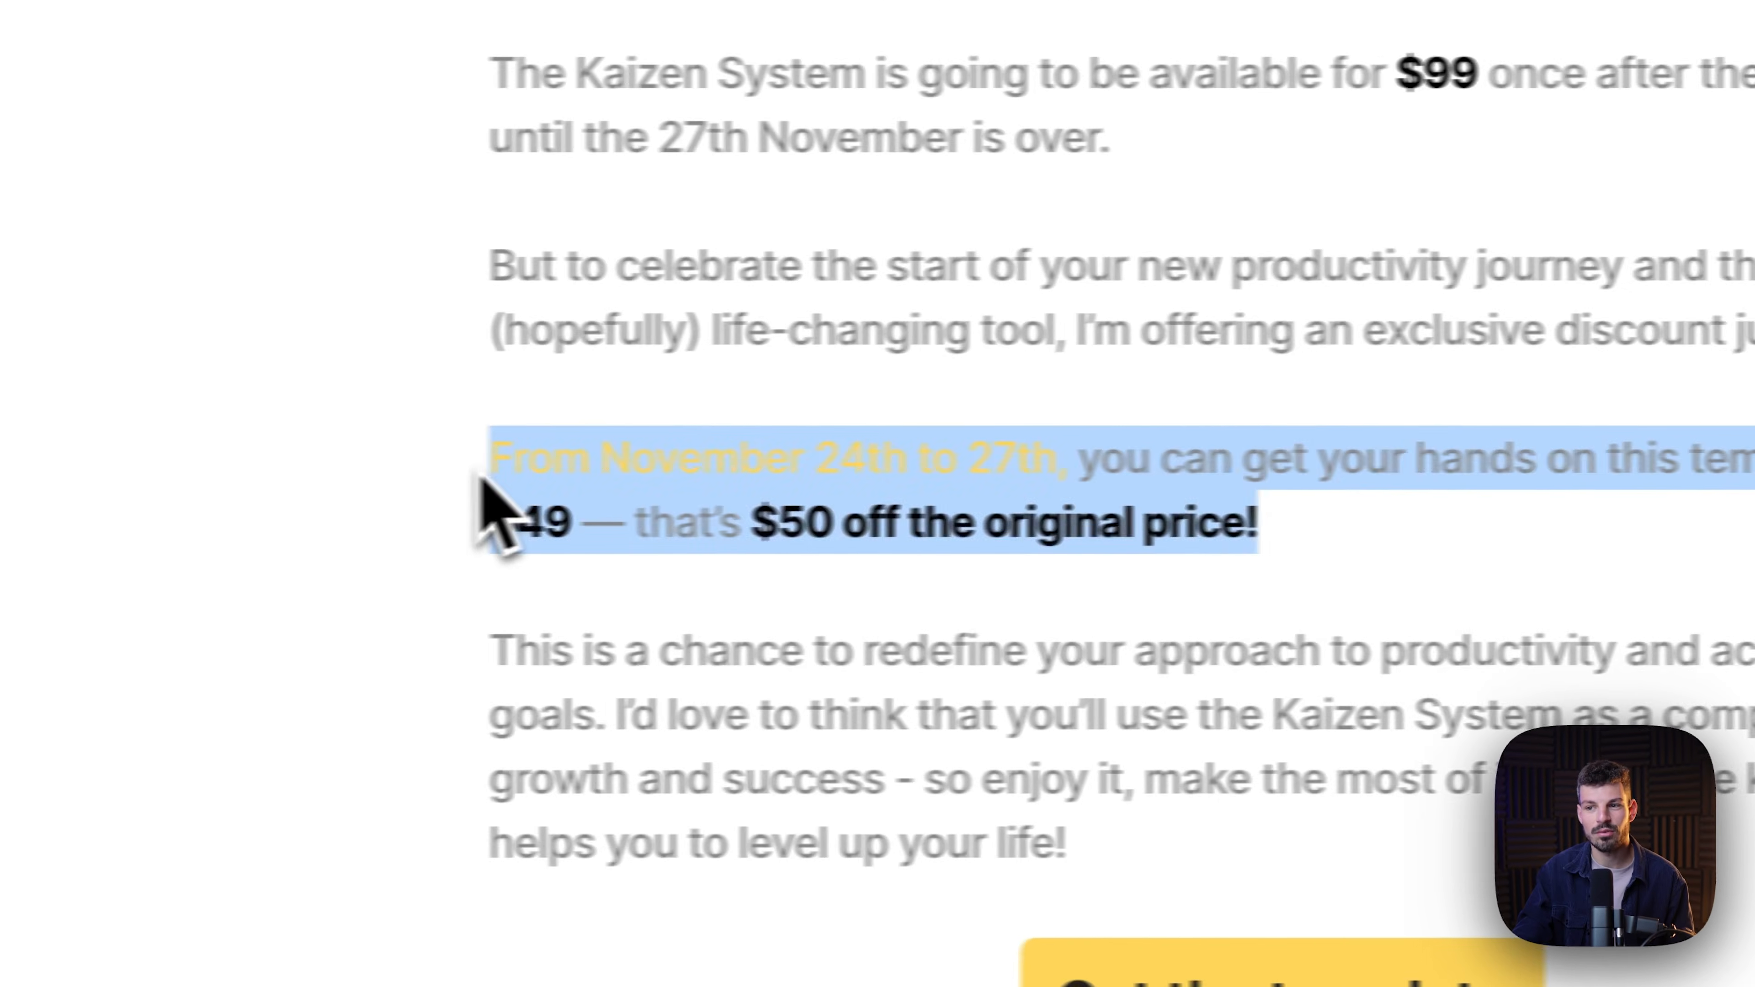
left_click(605, 572)
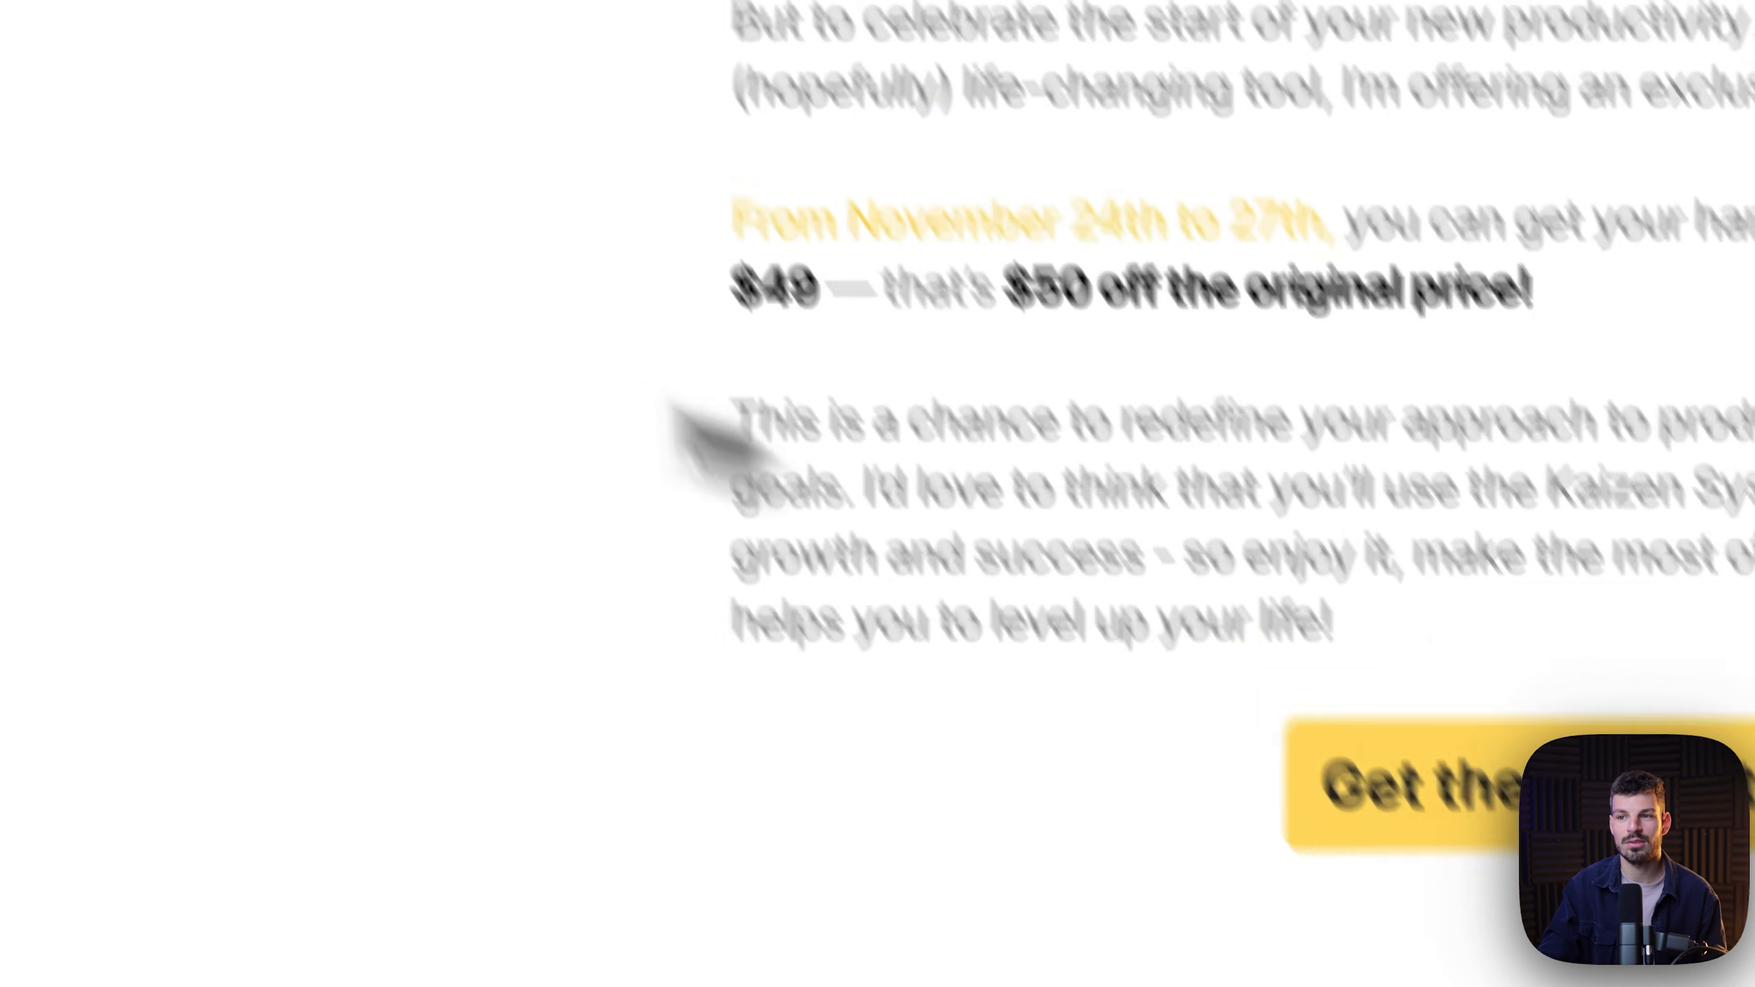
scroll(812, 266, "down", 5)
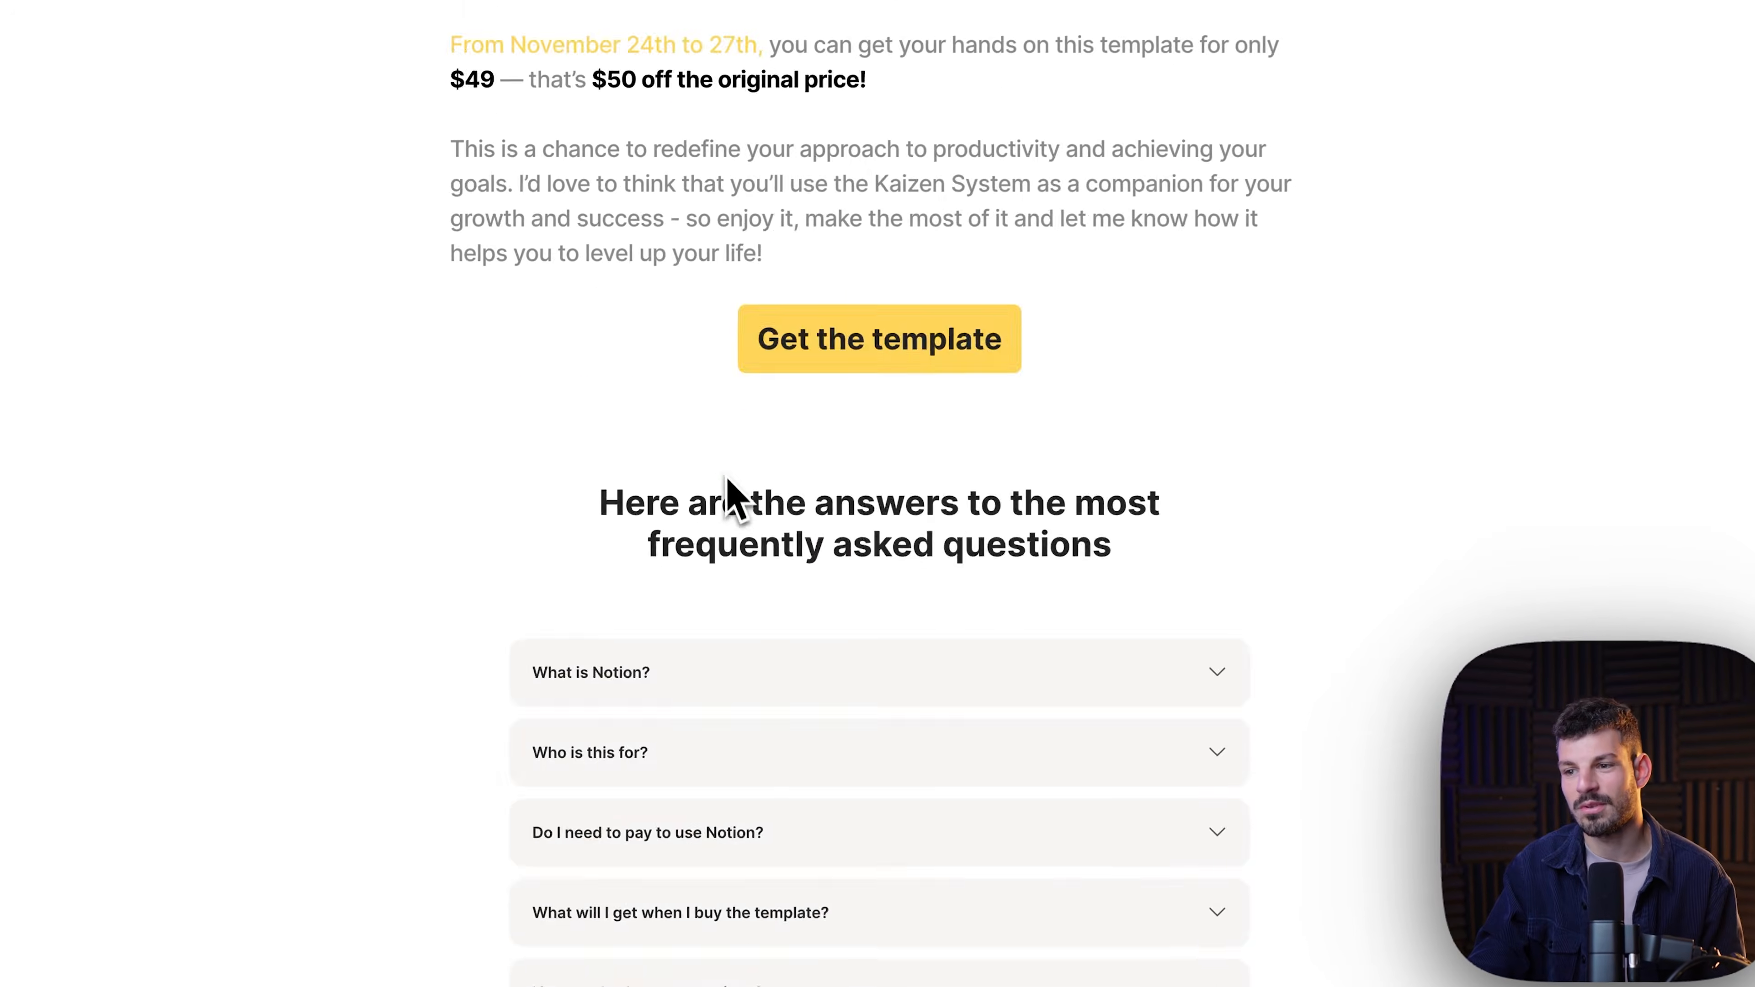
scroll(607, 608, "up", 1)
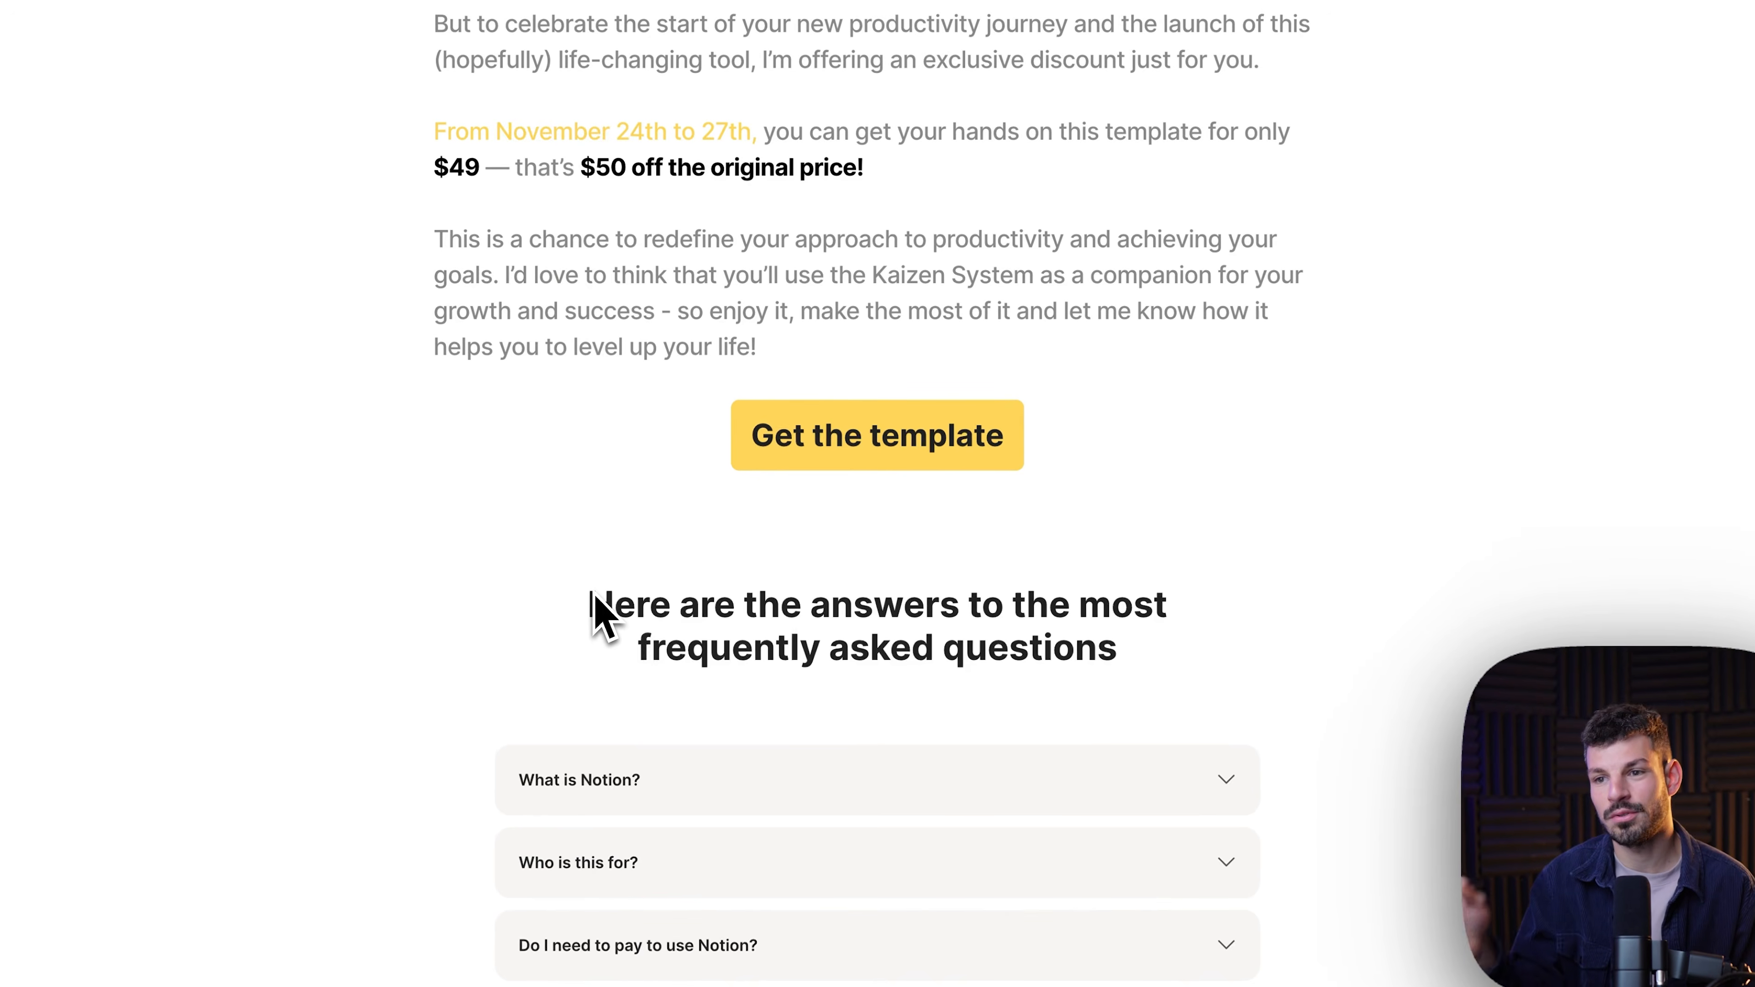
scroll(599, 594, "down", 4)
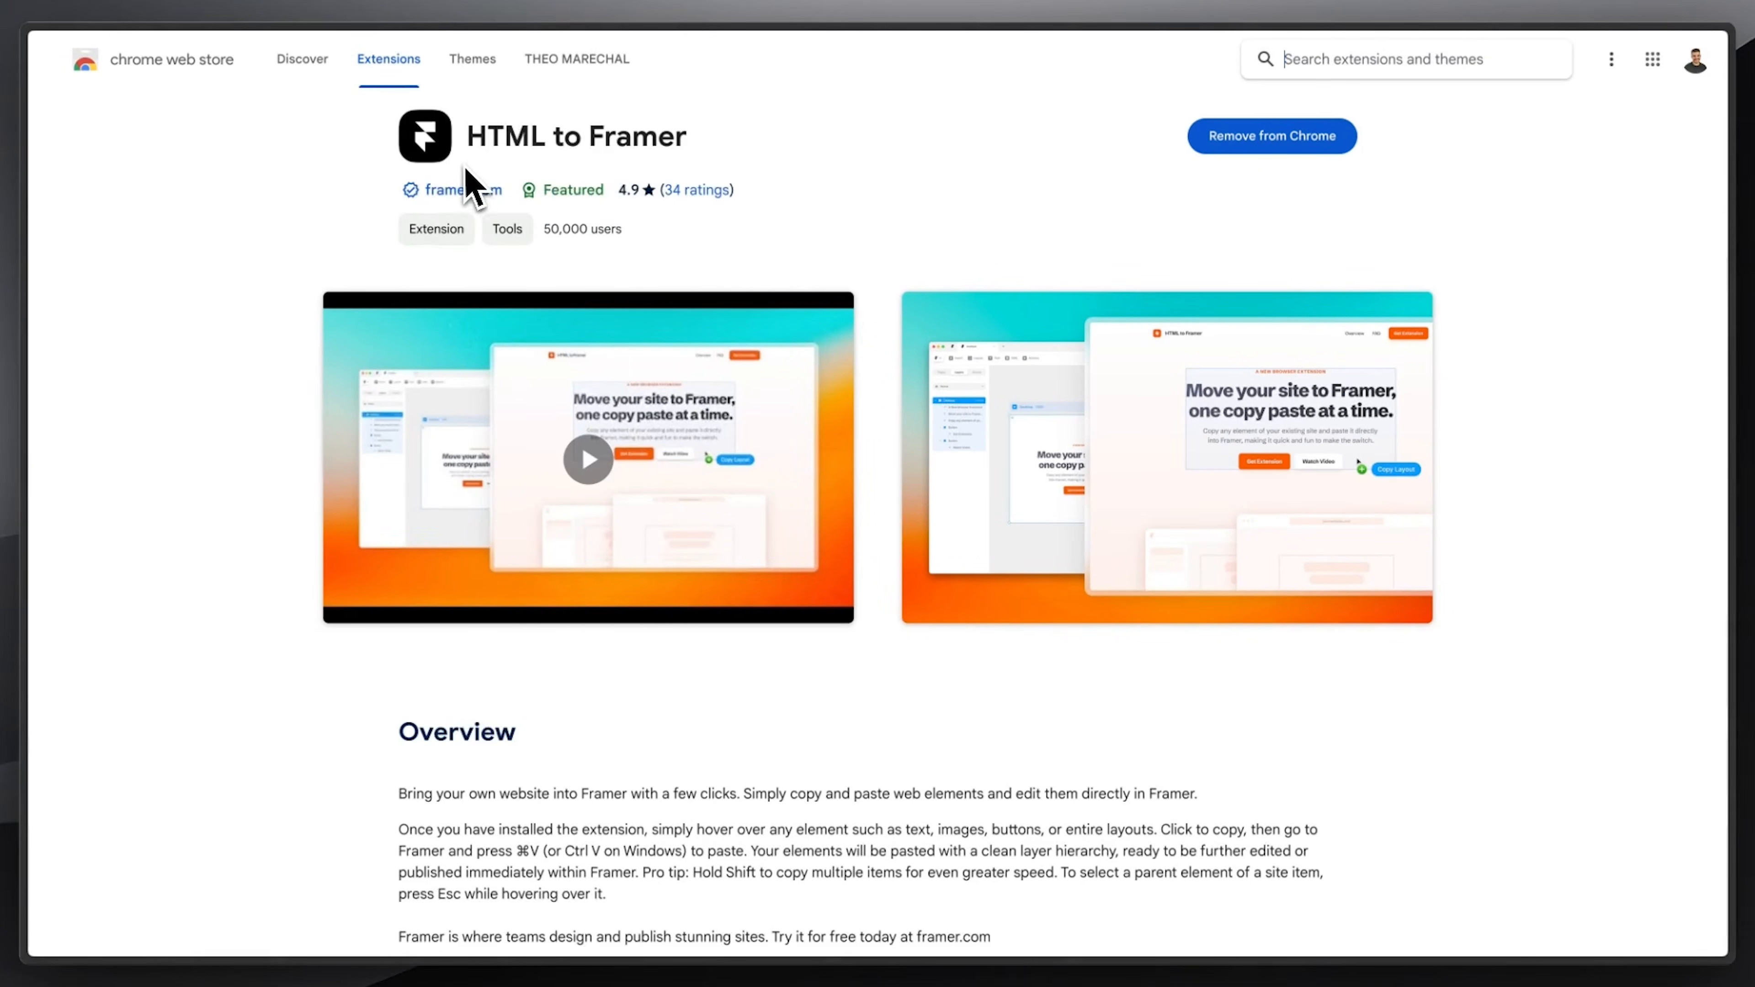
Step: Copy the Kaizen System page's navigation bar with the HTML to Framer extension and paste it into the untitled Framer project
mouse_move(40, 392)
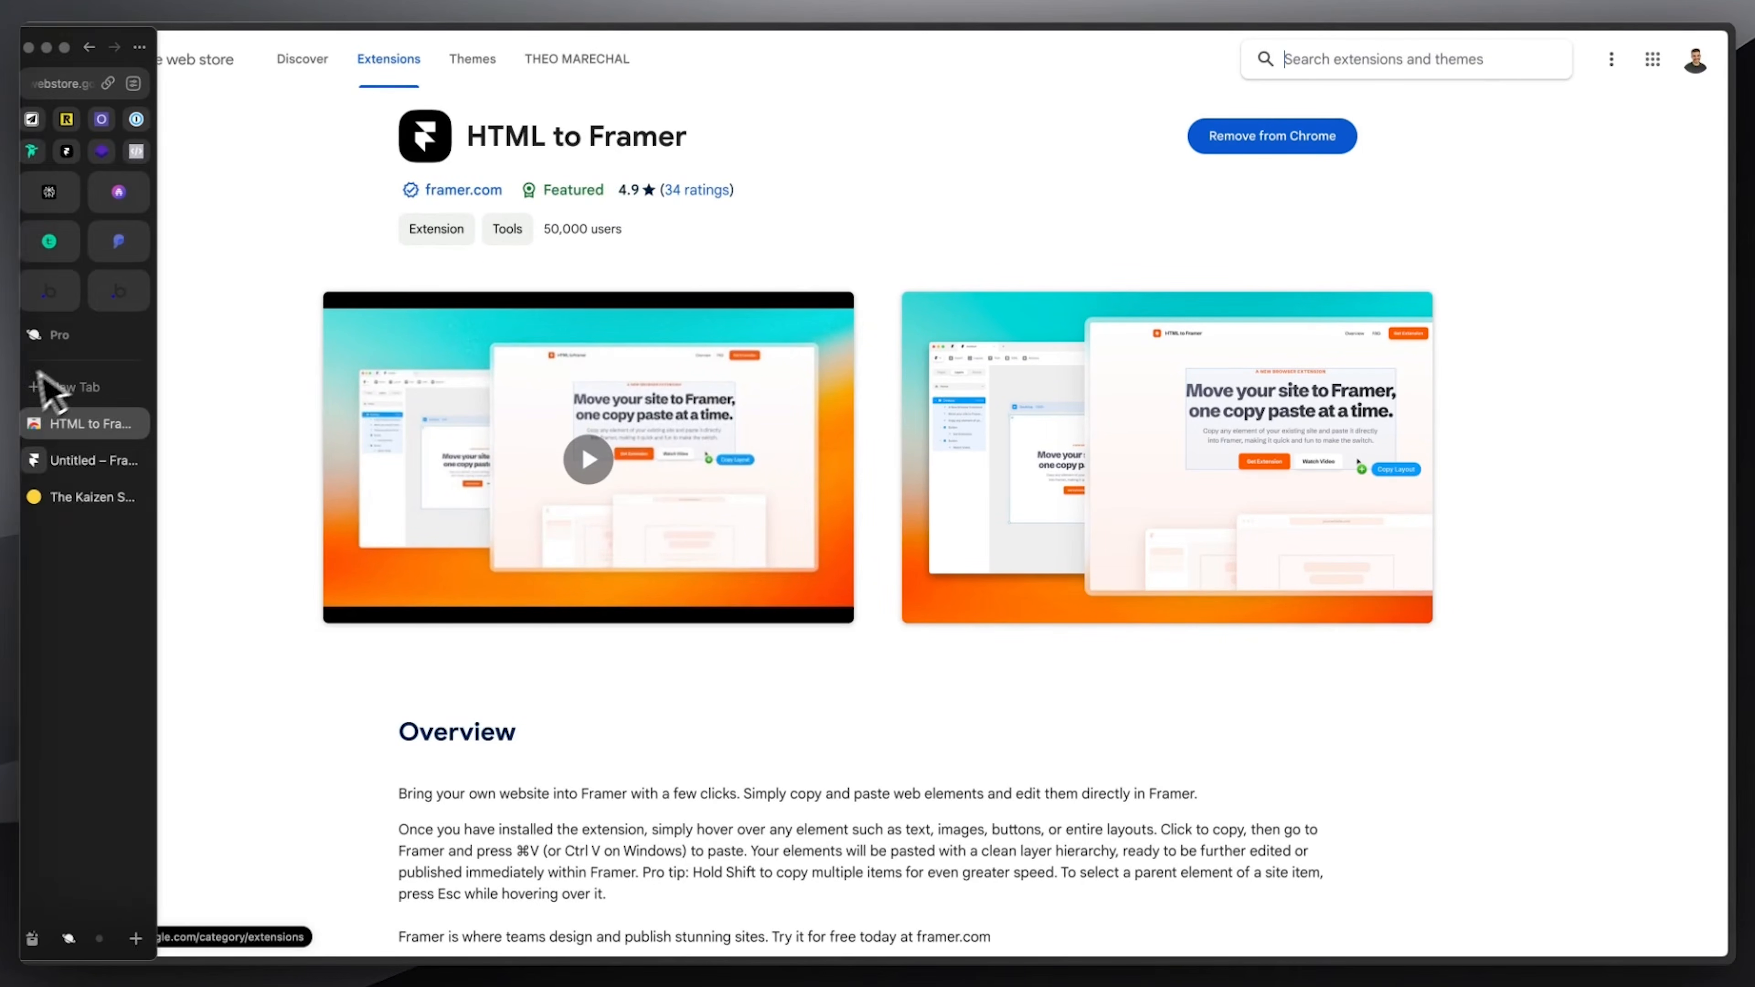
left_click(97, 497)
left_click(79, 152)
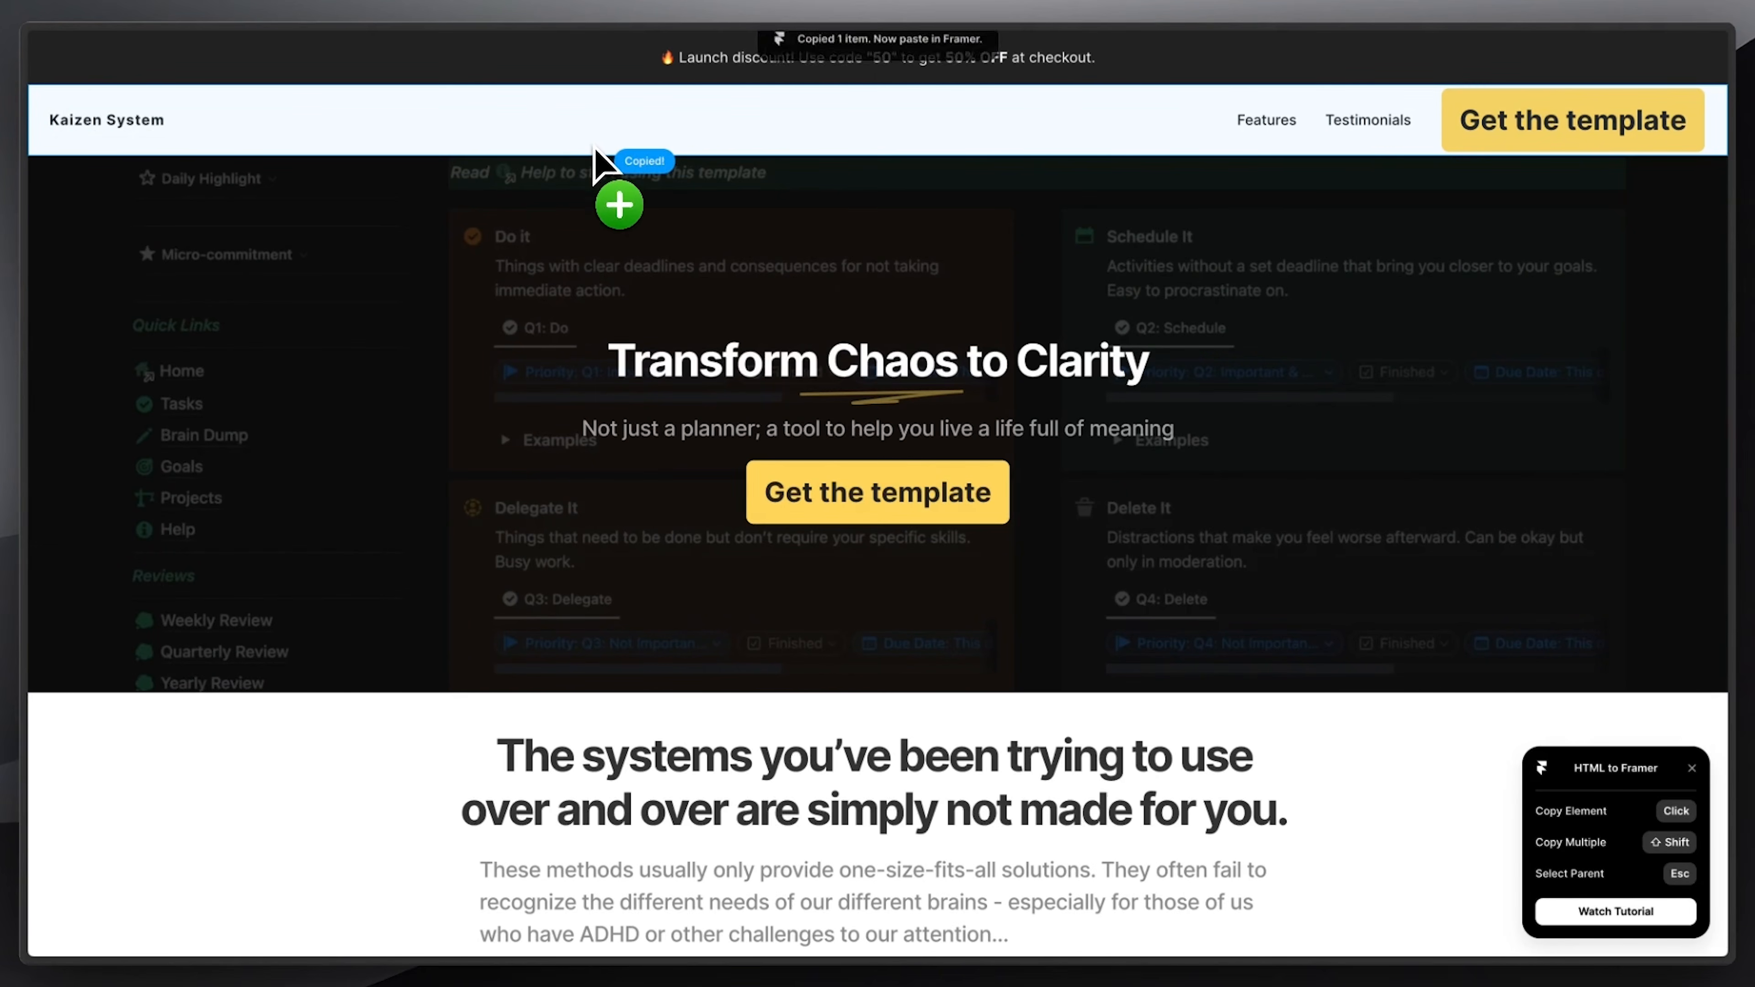
left_click(113, 493)
key("super+v")
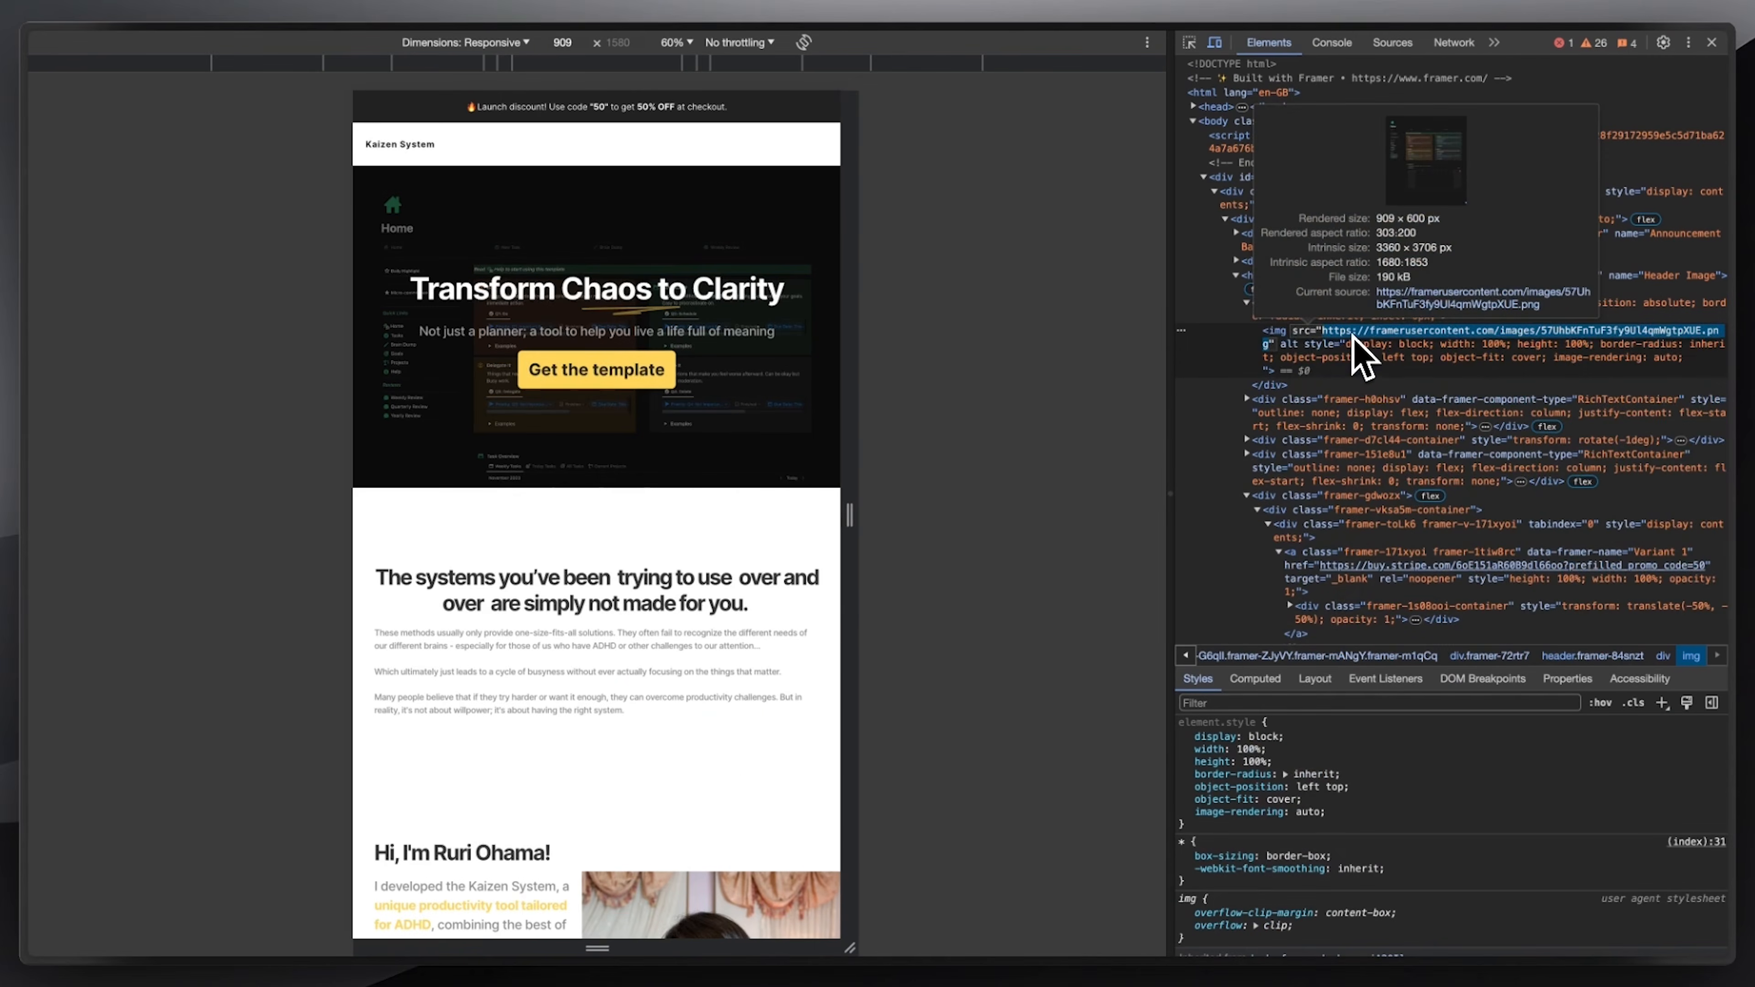
Step: Restructure the pasted hero content into stacks and insert a creator badge with "+1 Million Subscribers" above the headline
key("BackSpace")
key("Return")
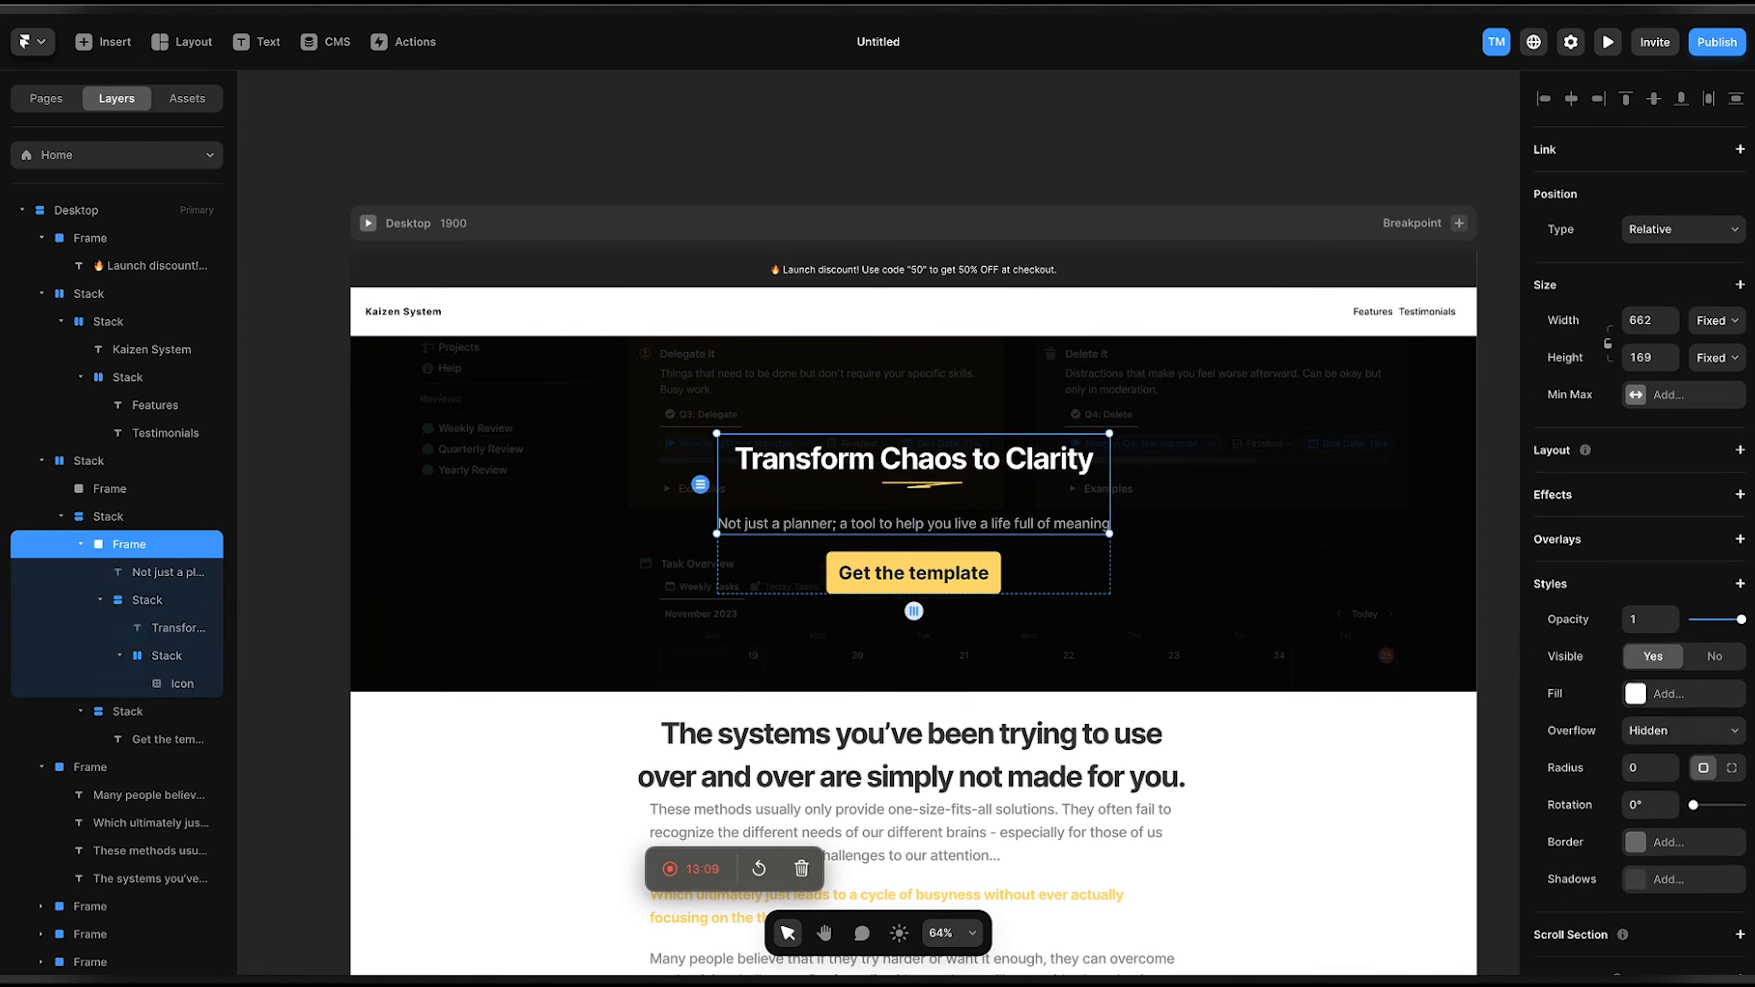
left_click(103, 42)
mouse_move(117, 871)
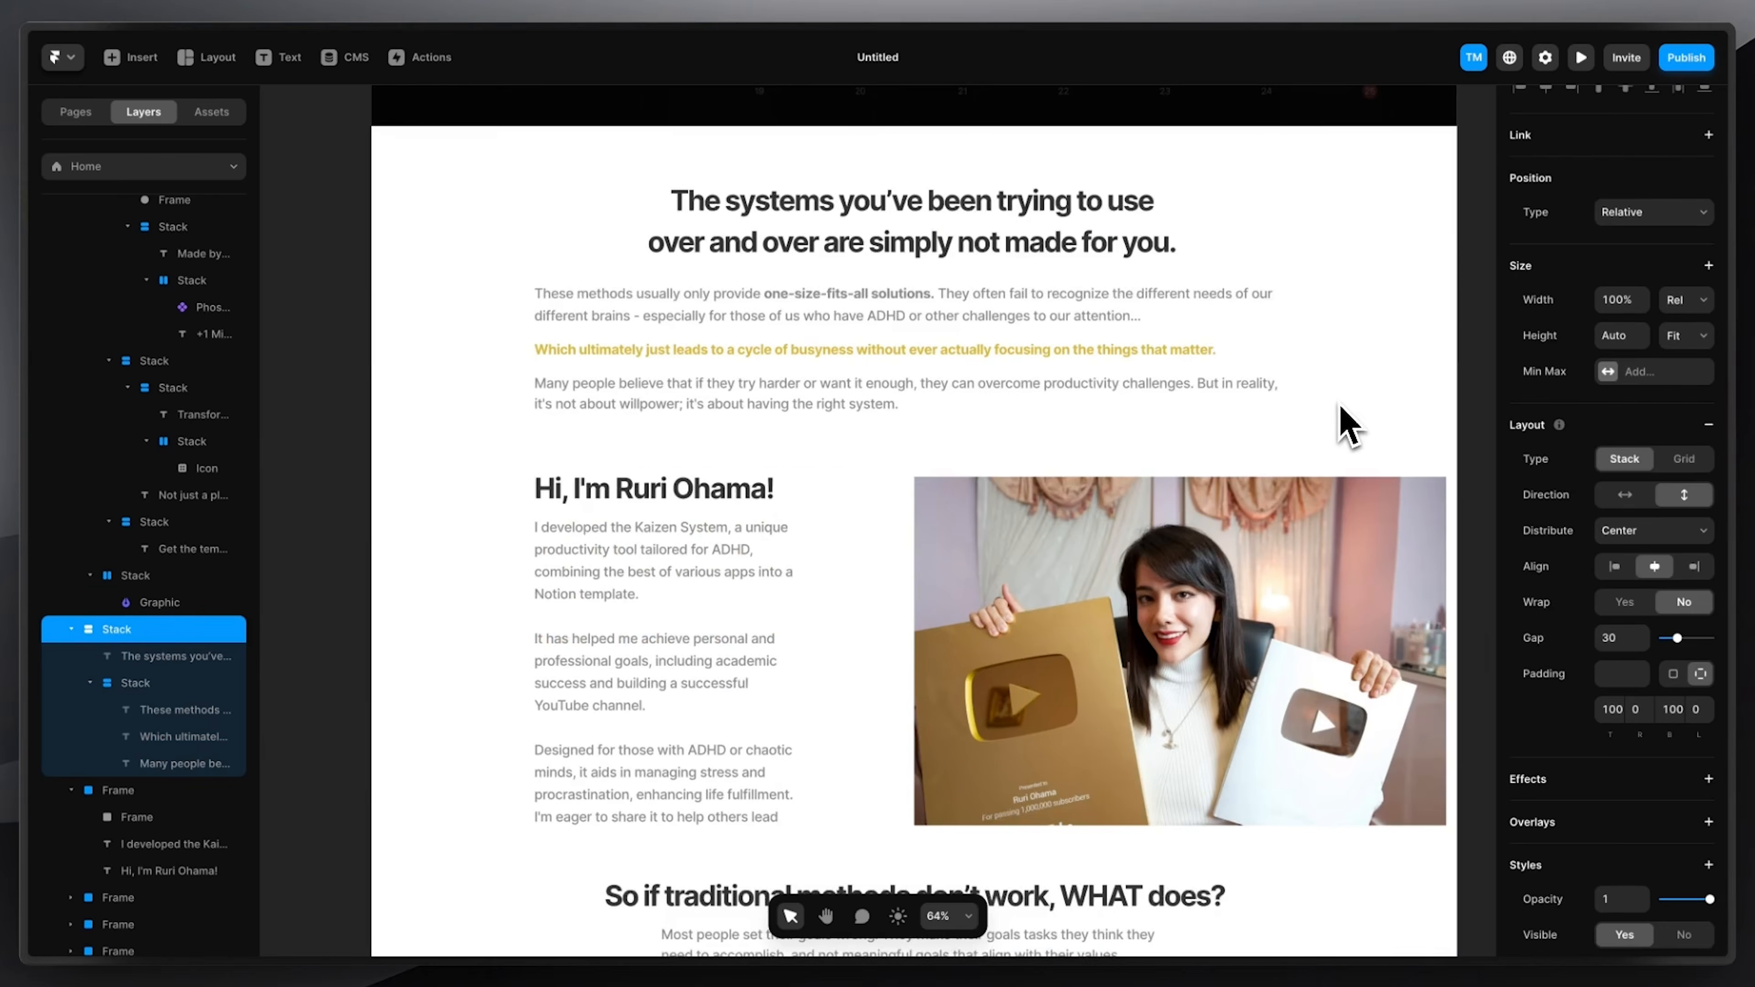
Step: Move the creator's introduction section down to above the testimonials, and select the hero's star row together with its rating text
scroll(1273, 490, "down", 1)
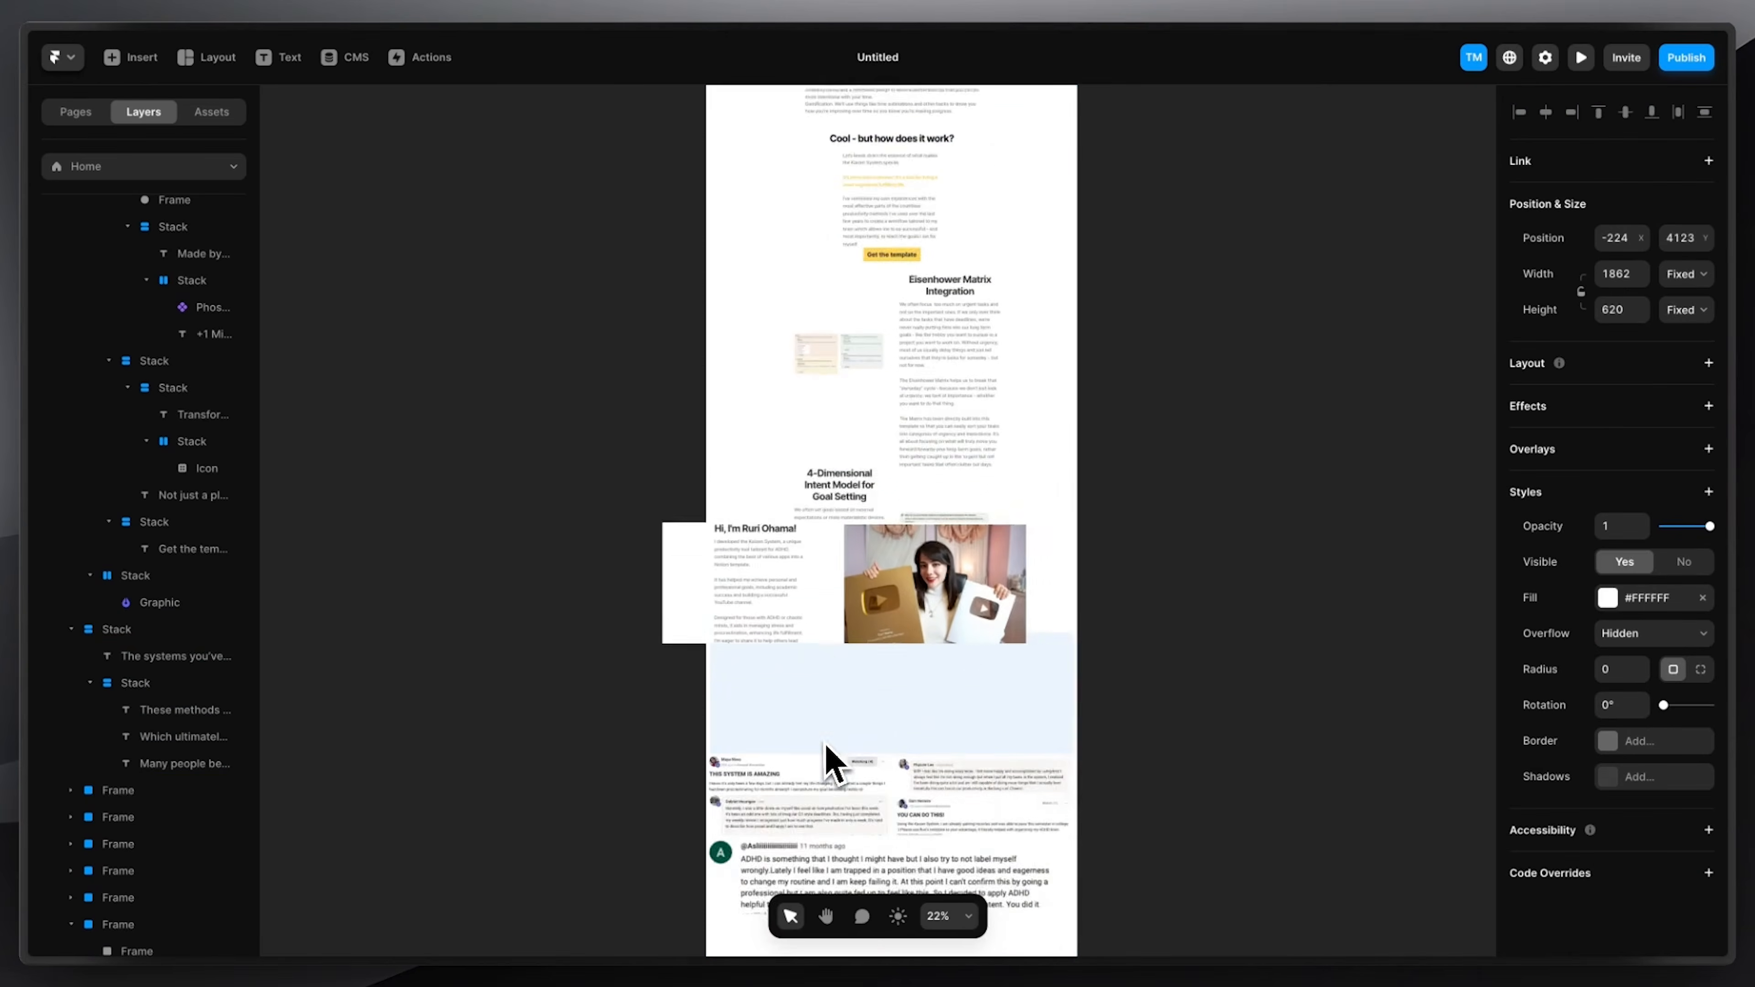
left_click_drag(827, 746, 868, 605)
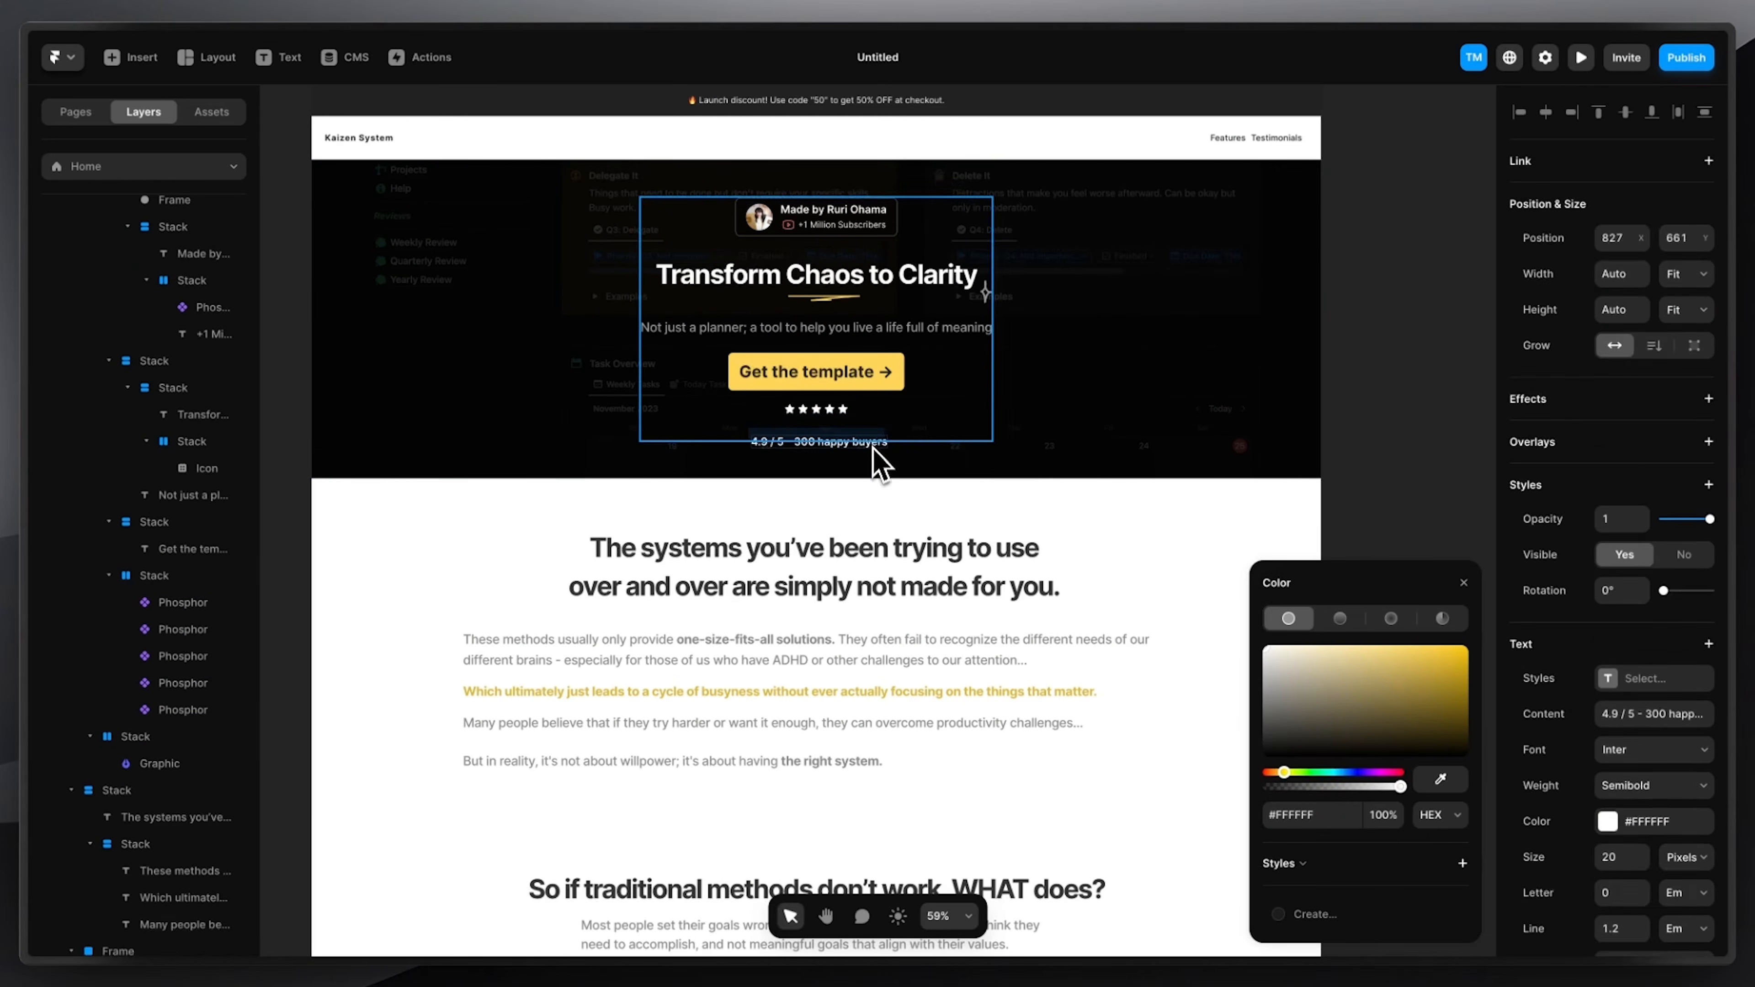
left_click(836, 415, "shift")
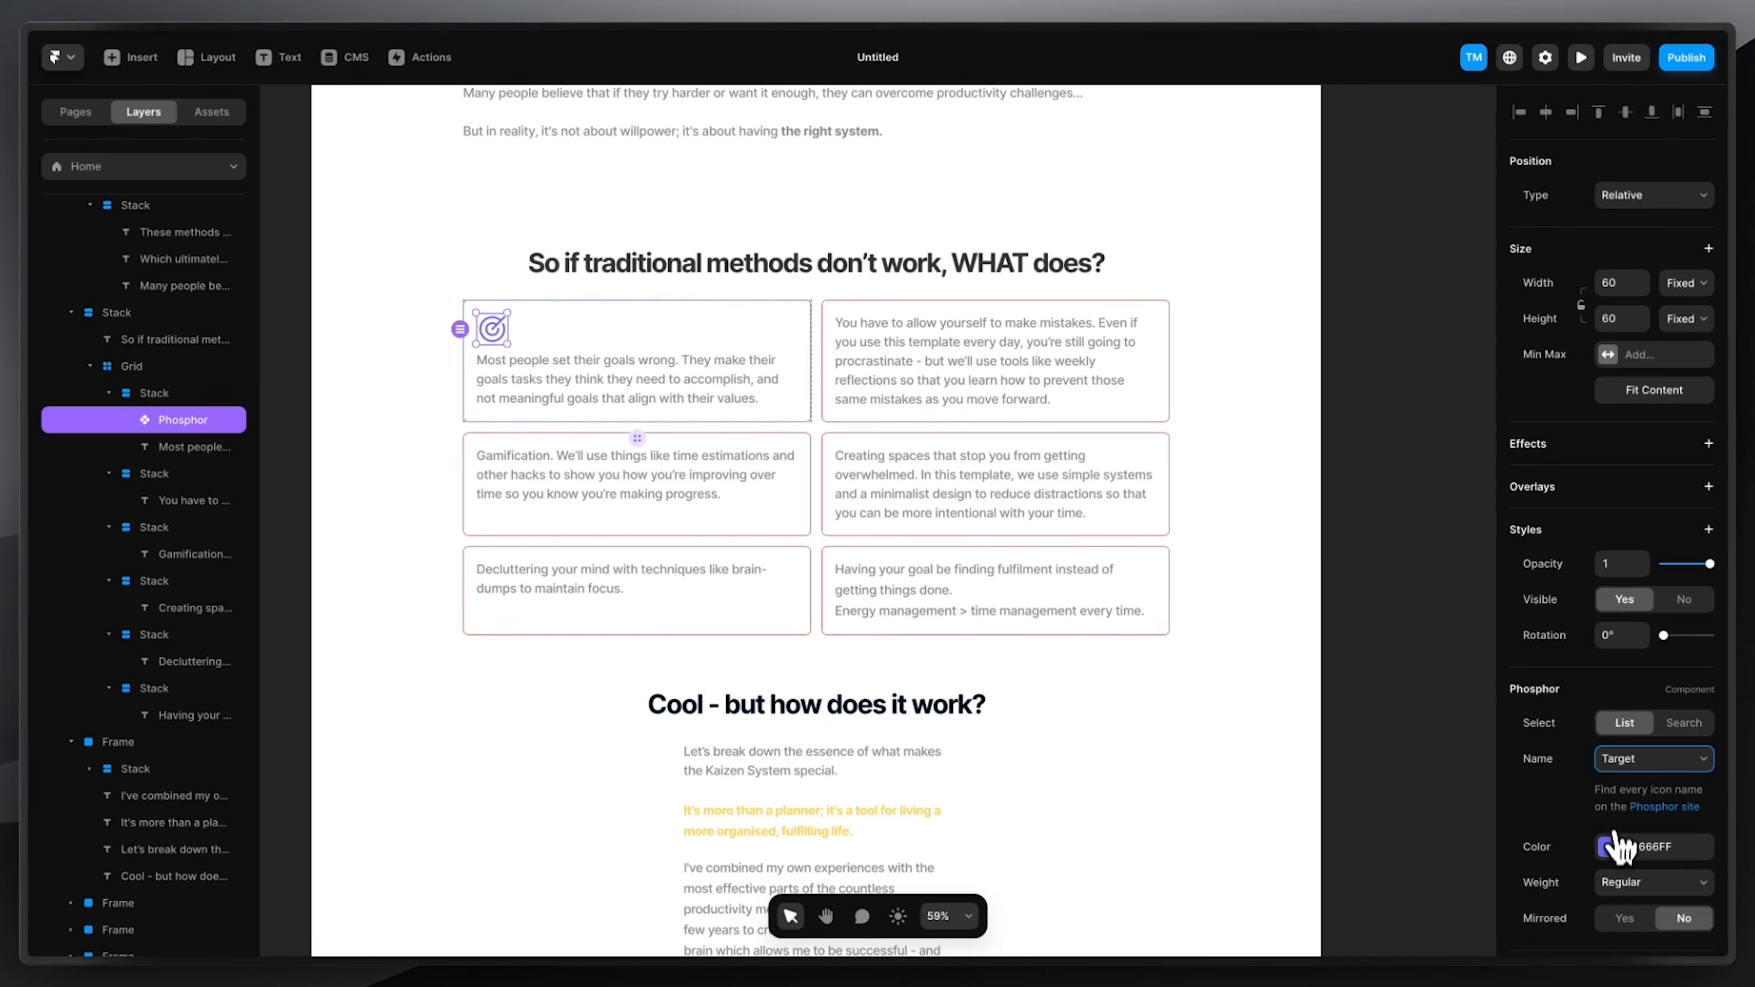
Step: Open the color setting of the first card's Target icon and the options for the "It's more than a planner" line
left_click(1605, 846)
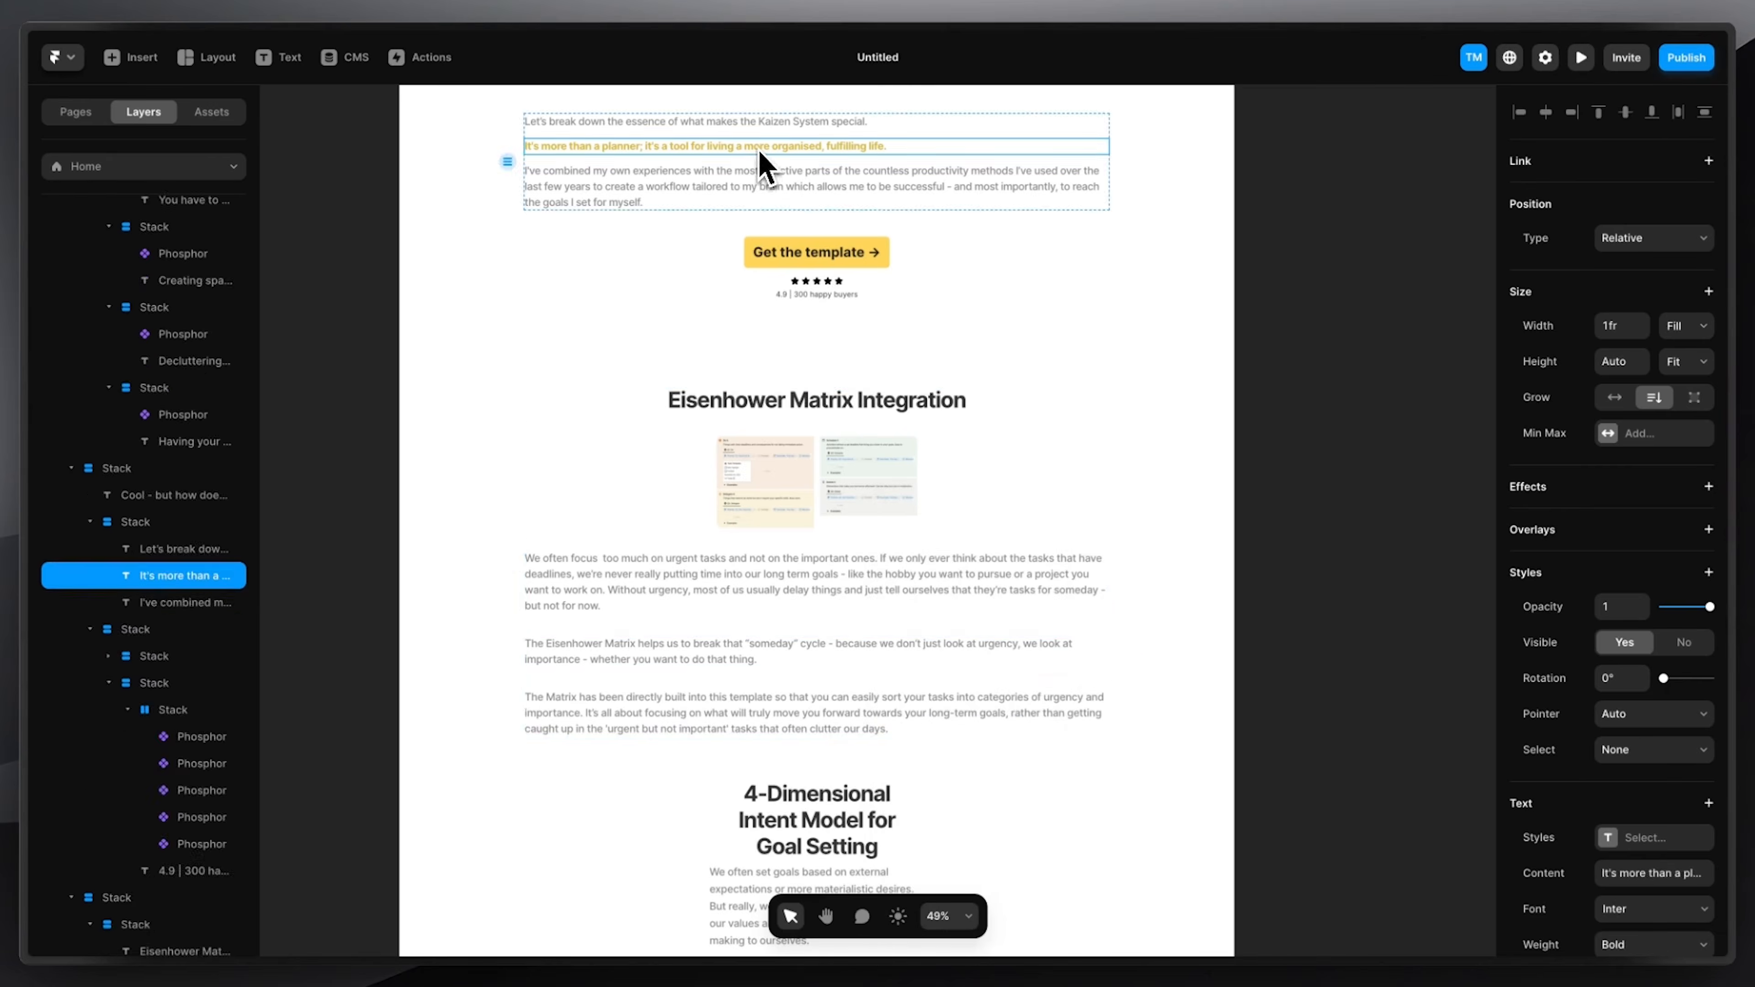
right_click(761, 165)
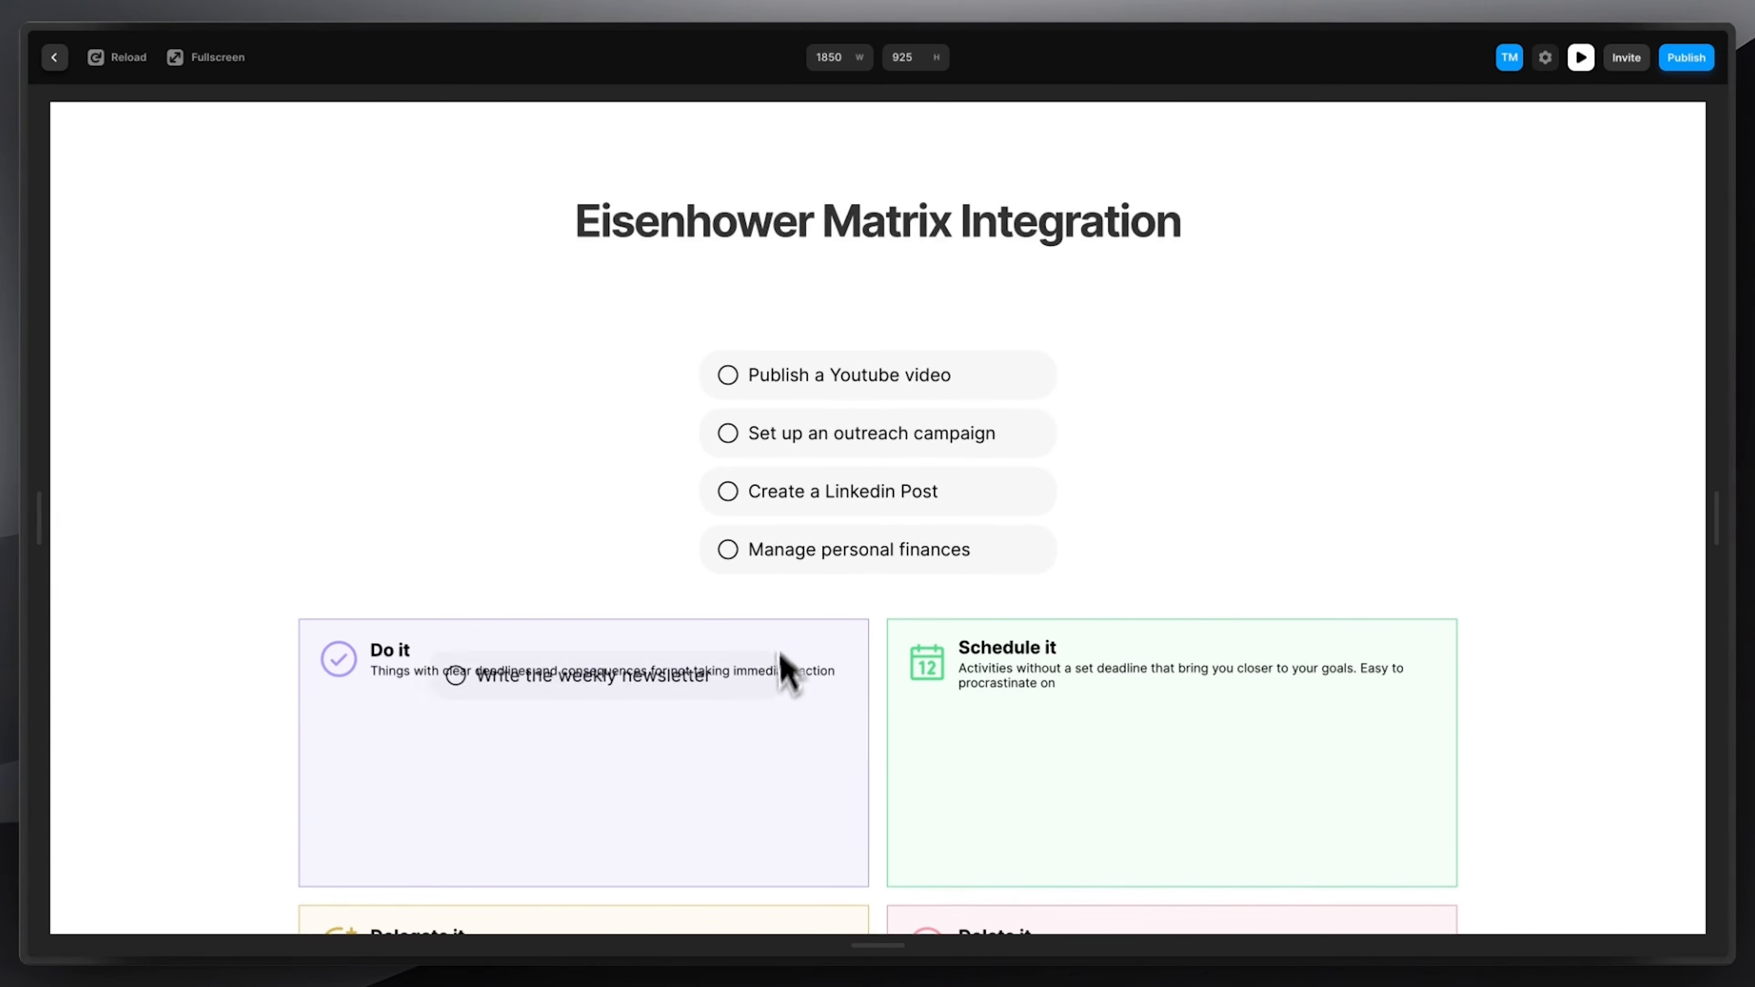
Step: Test the Eisenhower Matrix in the preview by placing "Write the weekly newsletter" in Do it and "Publish a Youtube video" in Schedule it
scroll(884, 727, "down", 3)
scroll(893, 439, "up", 4)
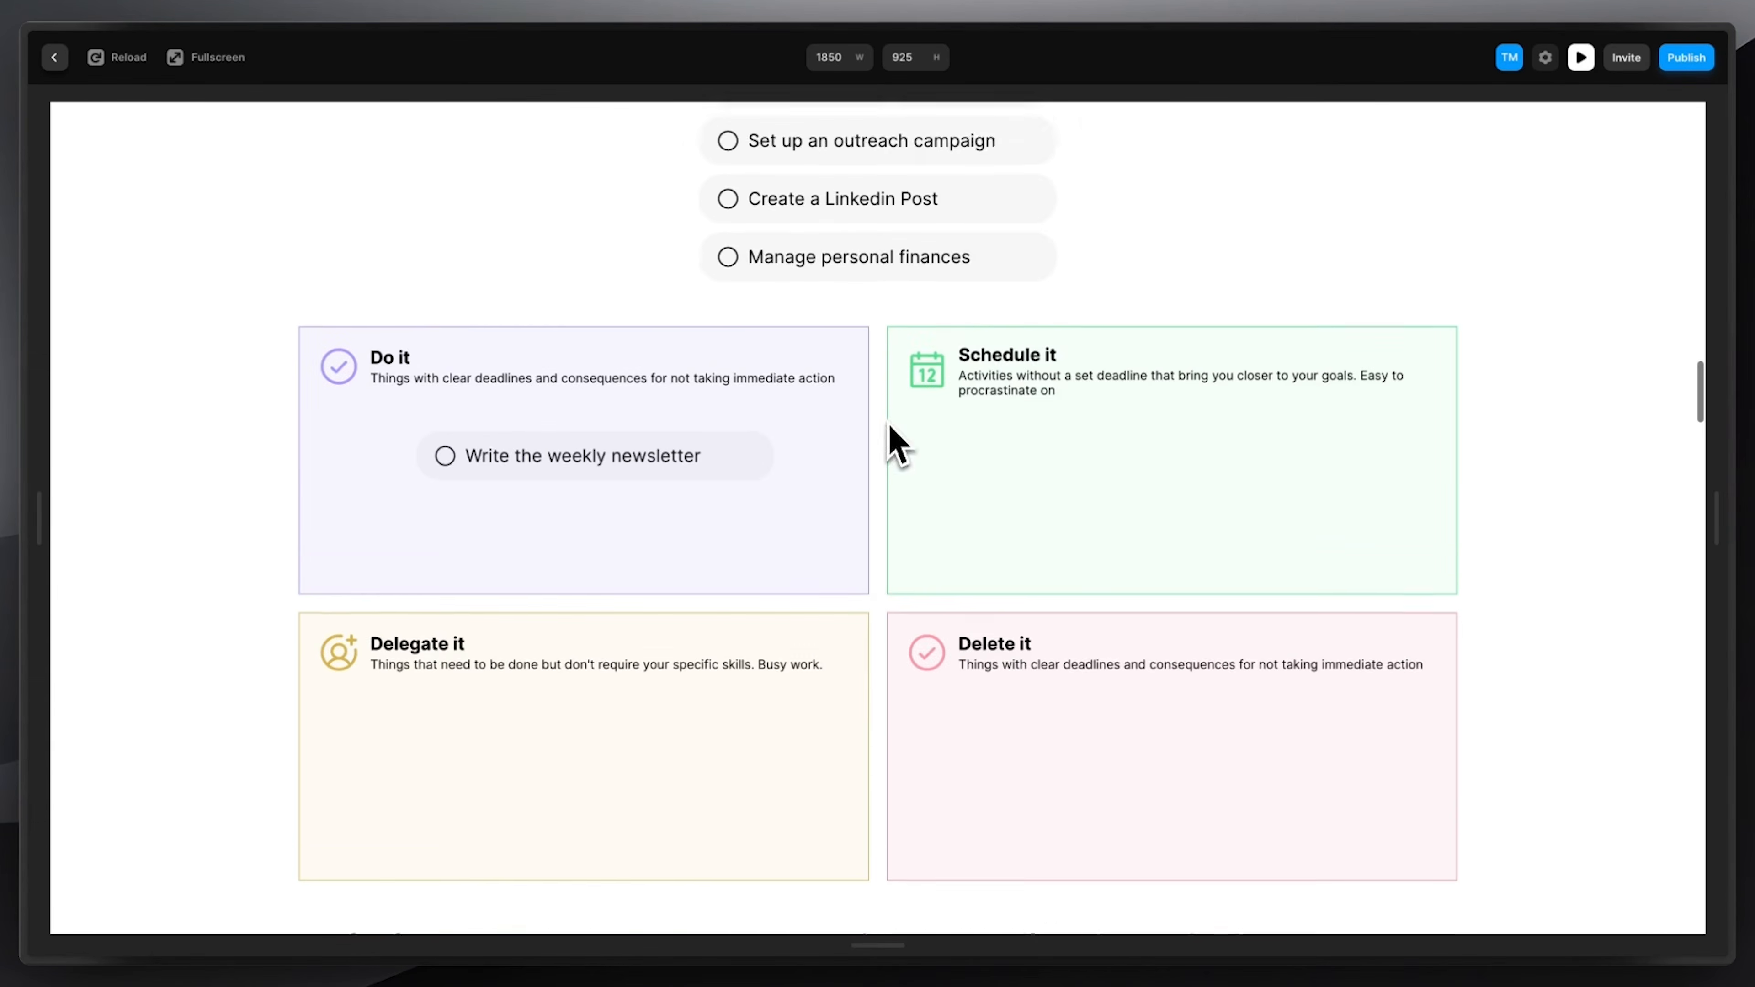
scroll(1022, 208, "down", 3)
scroll(998, 256, "up", 1)
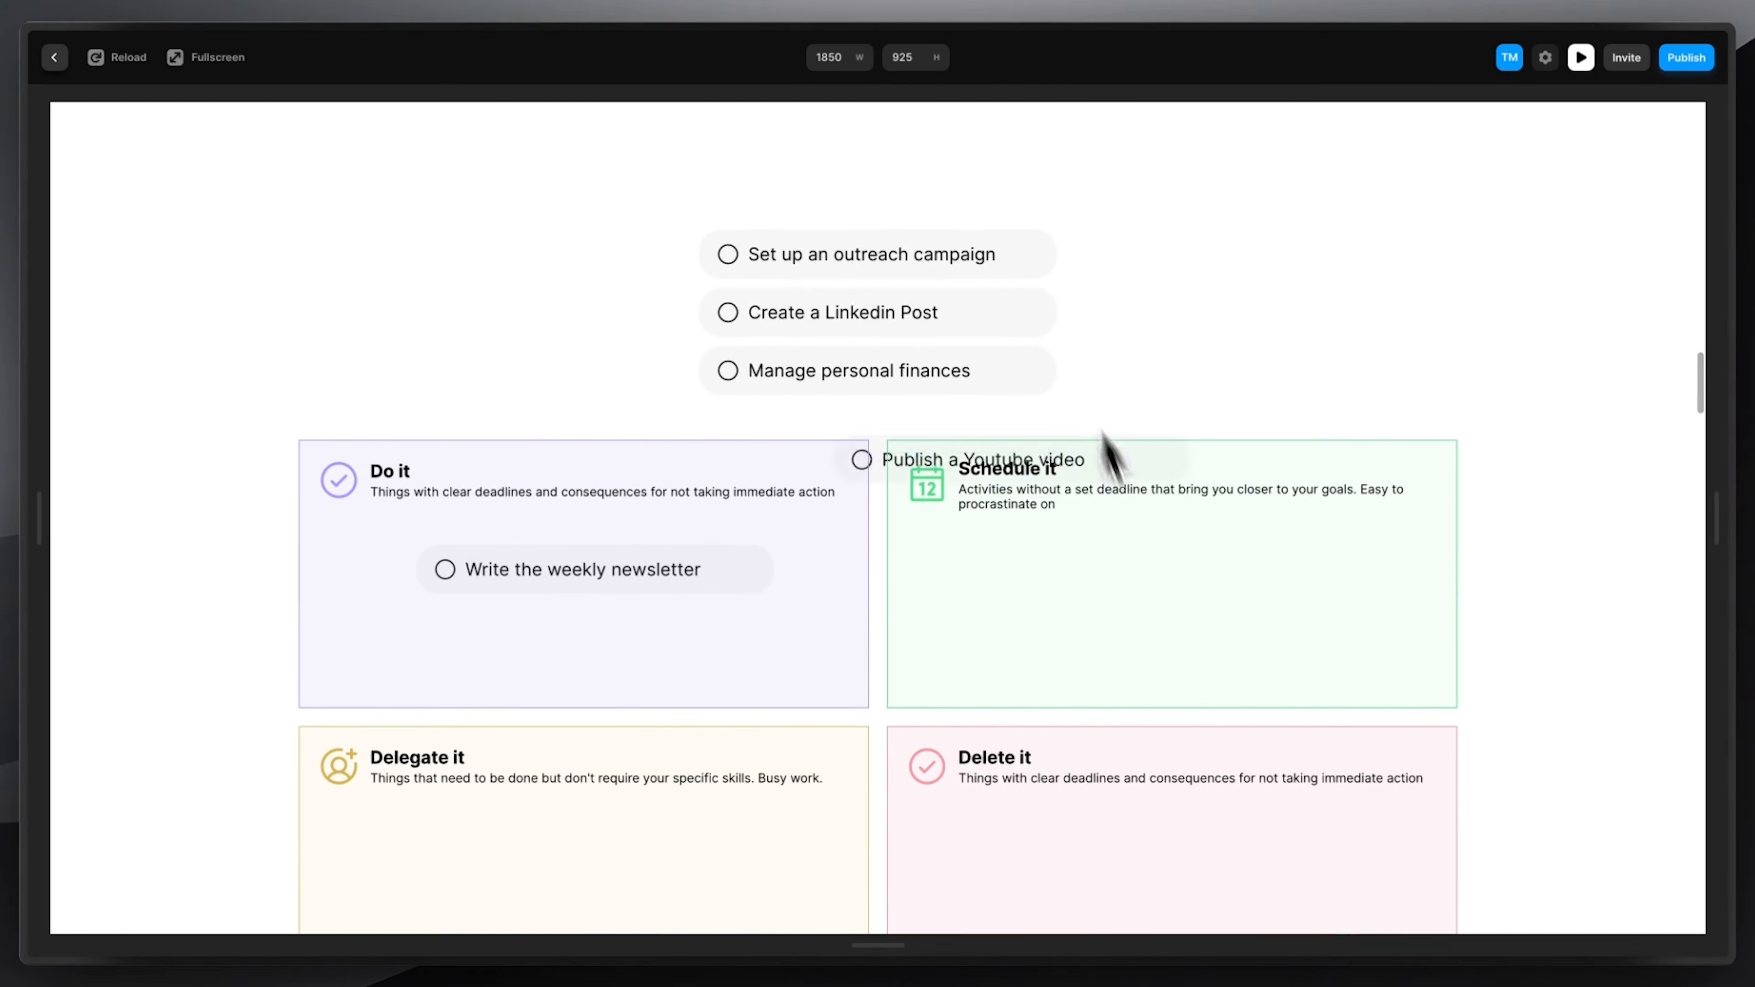
scroll(846, 274, "down", 2)
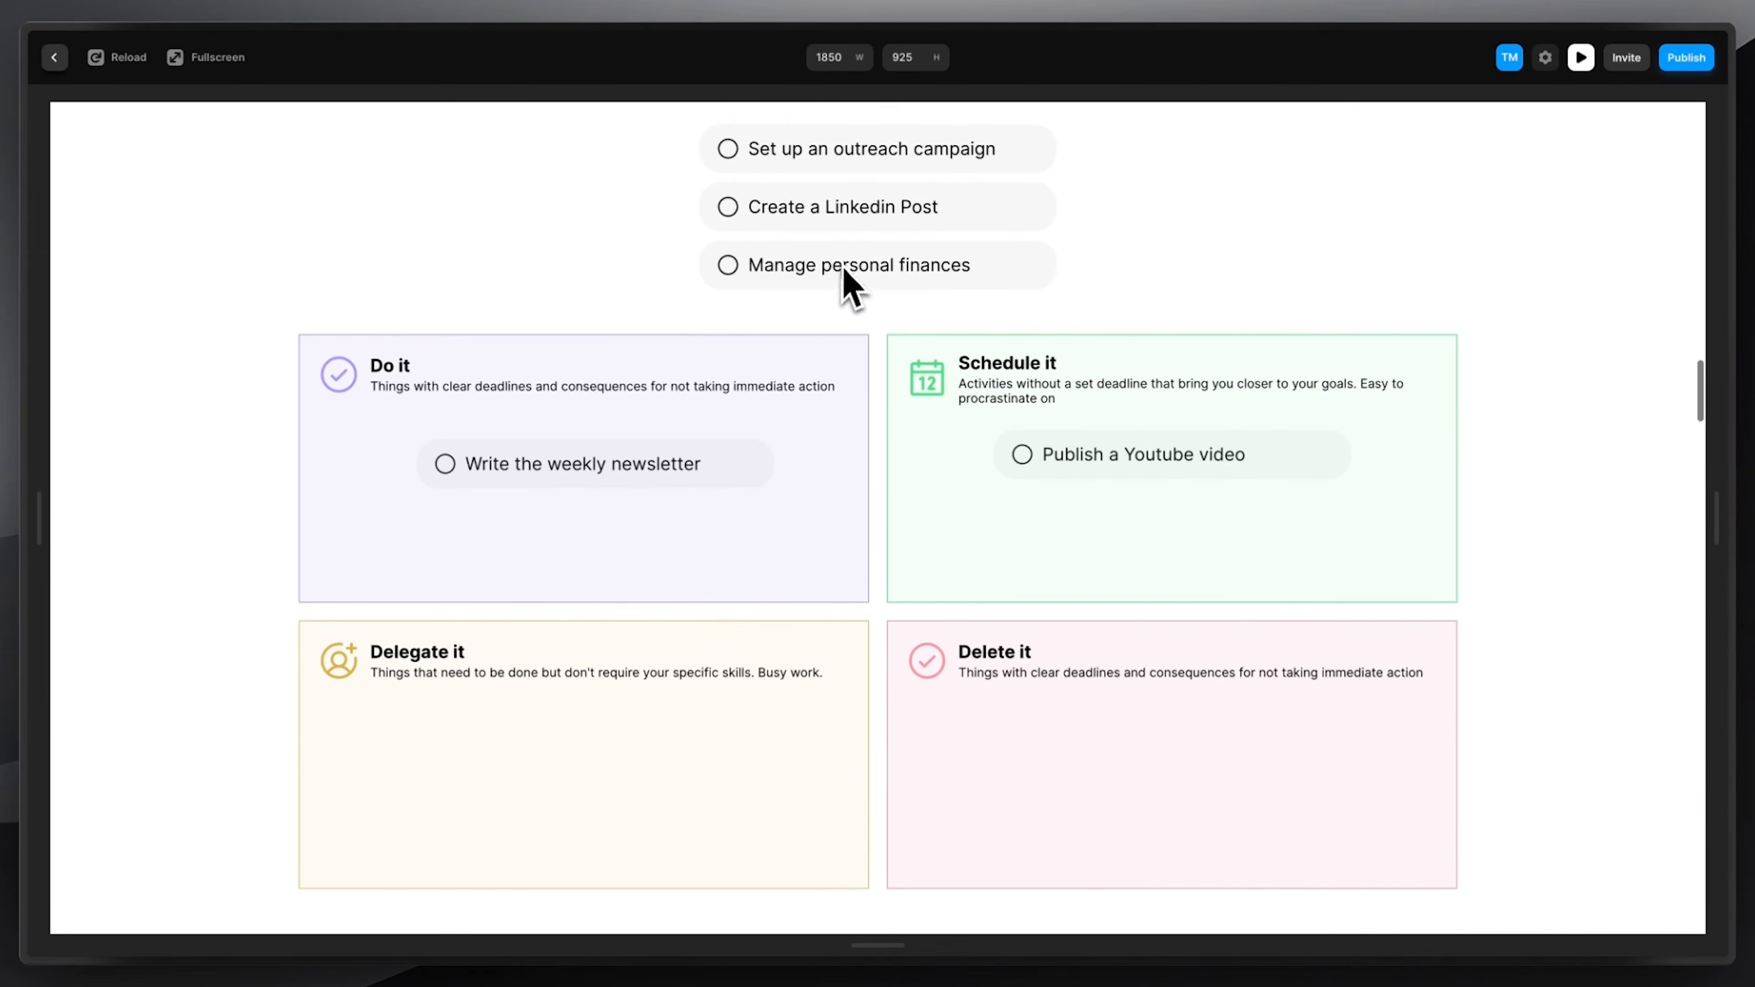